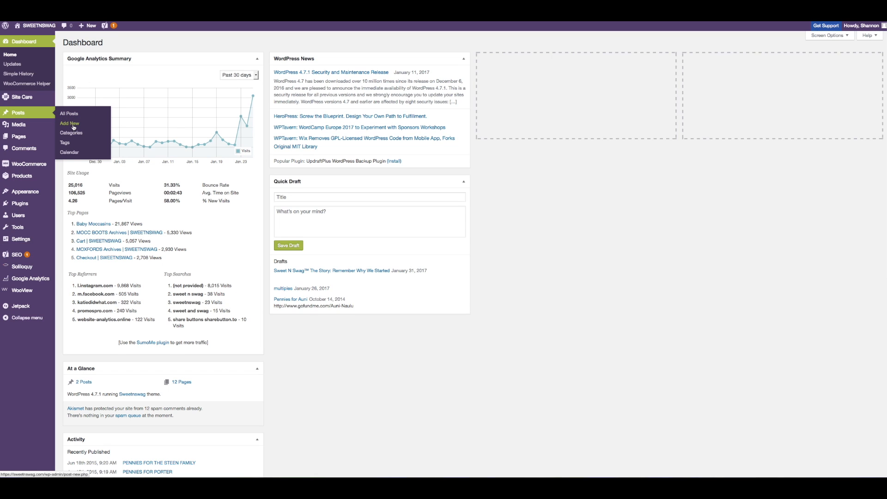
Step: Start a new blog post from the dashboard
scroll(73, 128, down, 1)
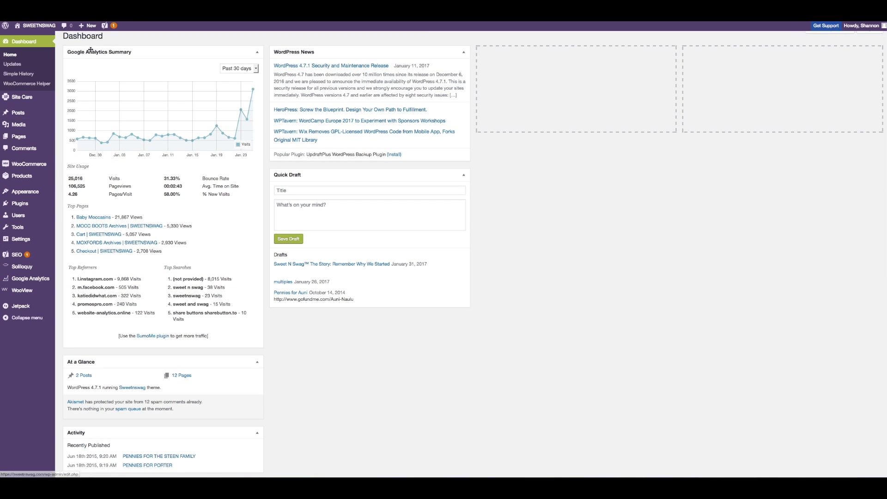
mouse_move(91, 29)
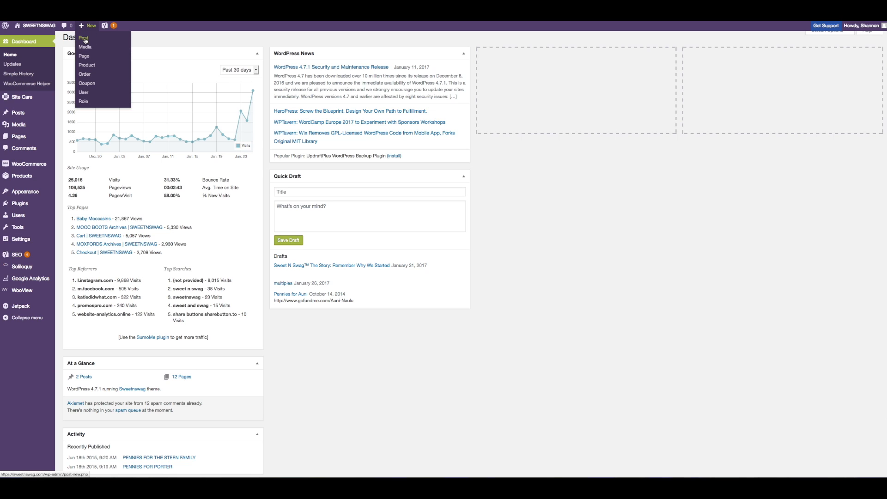
click(85, 38)
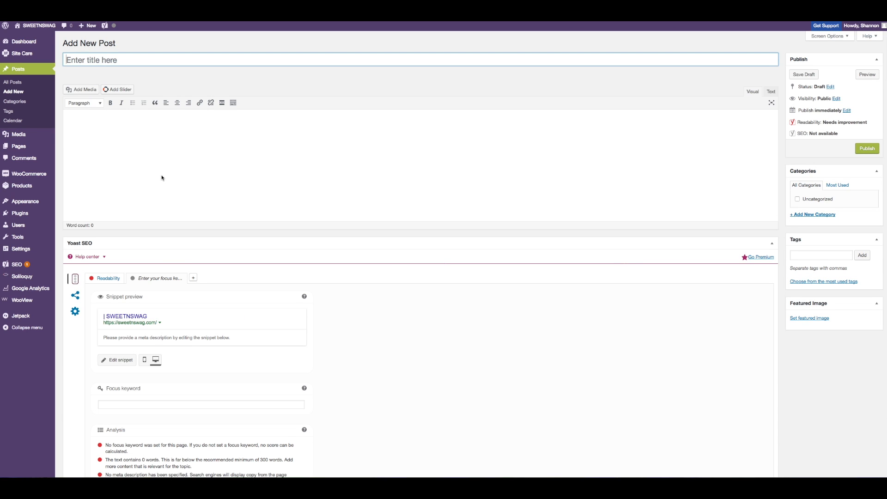
Step: Enter the post title "Moxford™ Product Release: Baby Moccasins Meet Oxford Style"
click(104, 62)
text(Moxford™ Product Release)
text(Mo)
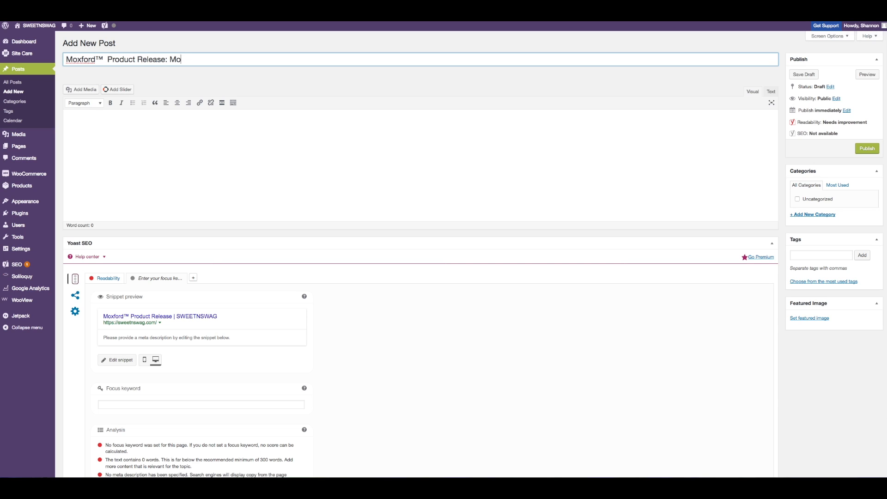
text(ccasins Meet Oxford Style)
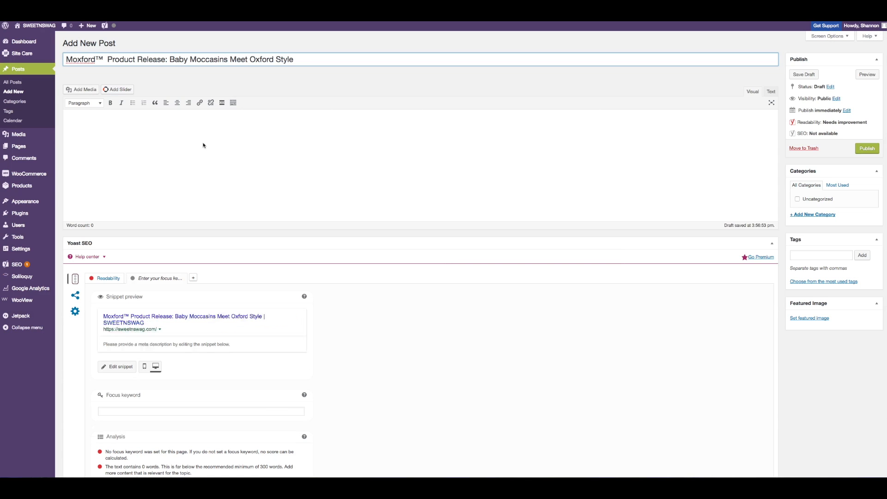
click(205, 145)
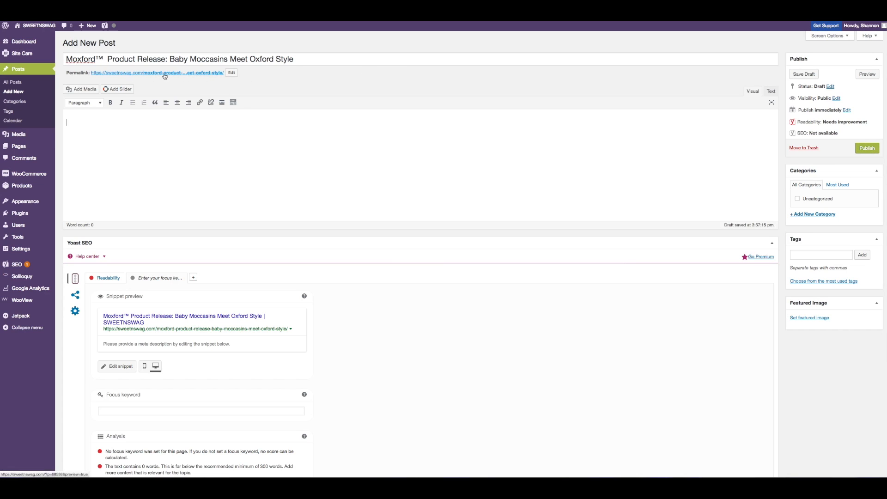
Step: Shorten the permalink slug to moxford-baby-moccasins-meet-oxford-style by removing "product-release-"
click(233, 74)
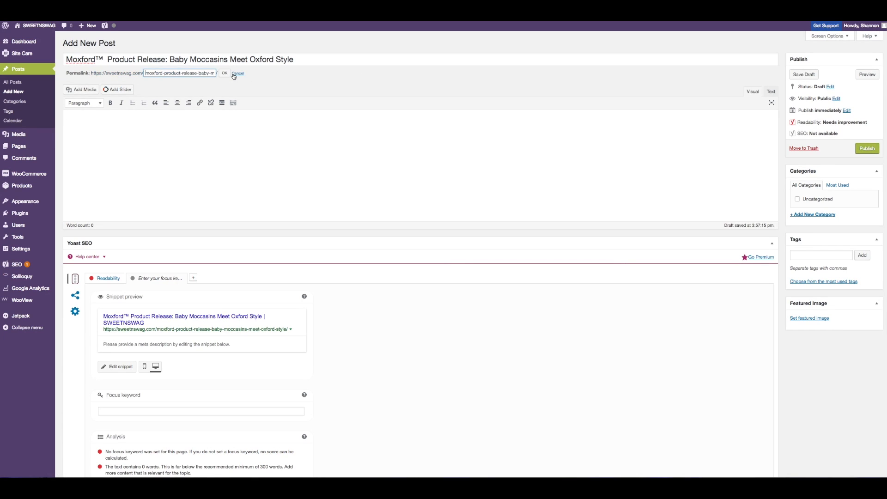
drag(148, 73, 211, 73)
scroll(192, 74, left, 2)
scroll(192, 74, left, 2)
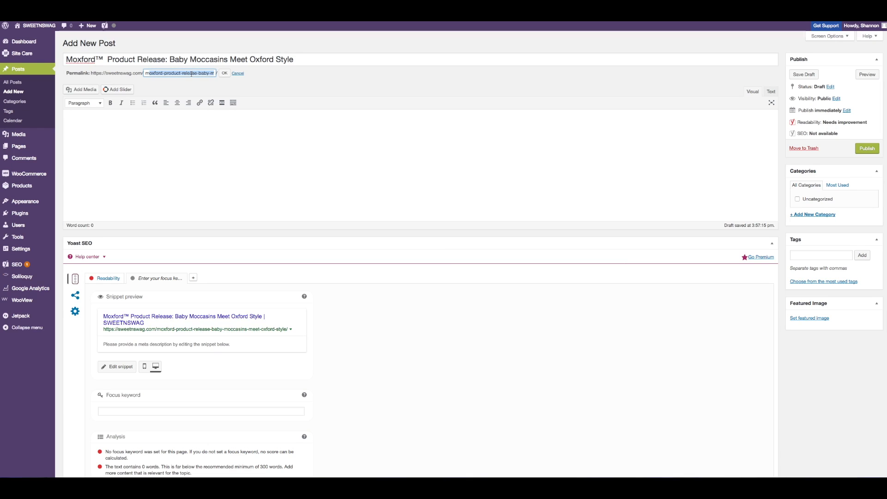
scroll(193, 74, right, 1)
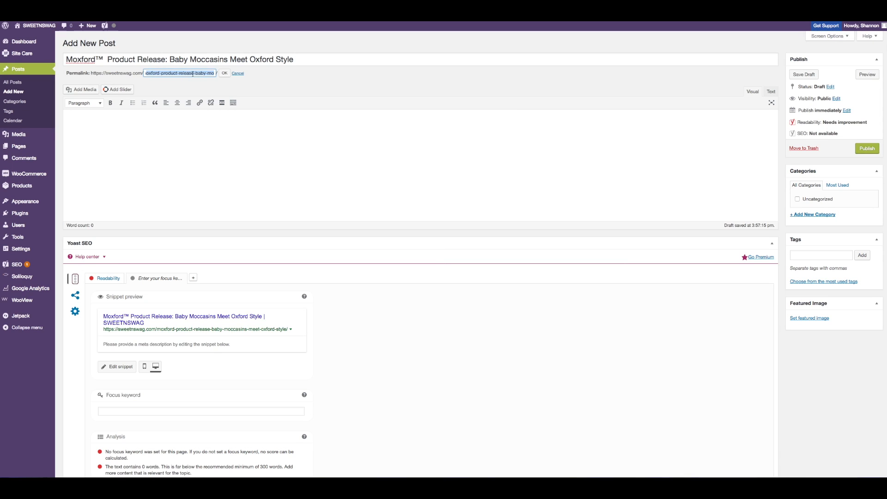
click(197, 74)
key(BackSpace)
key(BackSpace)
key(BackSpace)
key(BackSpace)
key(BackSpace)
key(BackSpace)
key(BackSpace)
key(BackSpace)
key(BackSpace)
key(BackSpace)
key(BackSpace)
key(BackSpace)
key(BackSpace)
key(BackSpace)
key(BackSpace)
key(BackSpace)
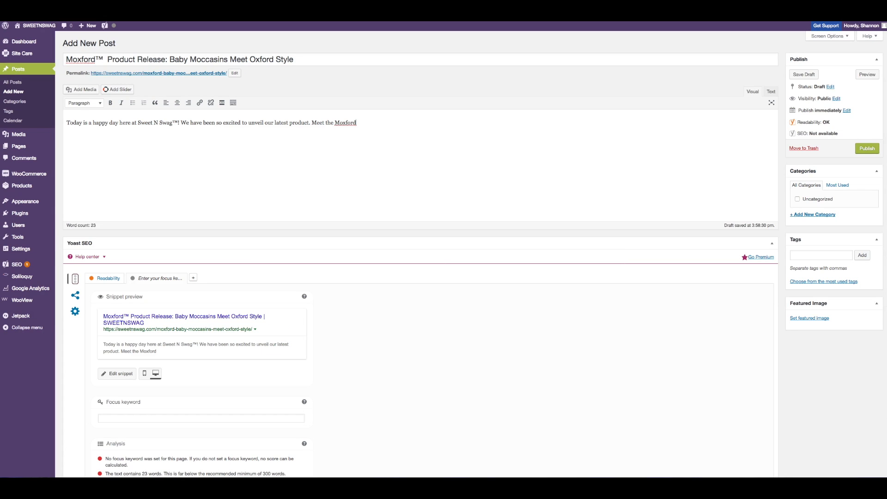
Step: Finish the opening paragraph so it ends "Meet the newest member of the family the Moxford™." and start a new line
text(™)
click(334, 123)
text(newest member of the famil)
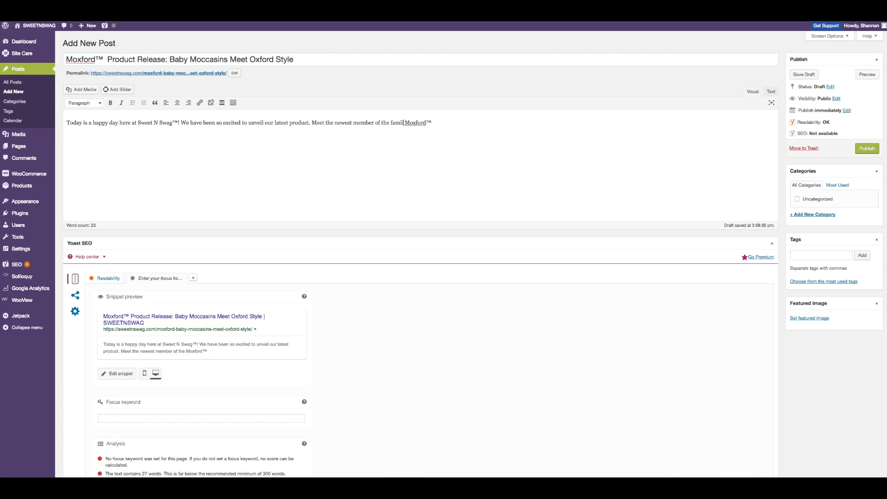
text(y)
click(443, 122)
click(408, 123)
text(the)
click(452, 128)
key(Return)
Step: Open the media library and select the moxfords-geometric-3-resize image
click(86, 90)
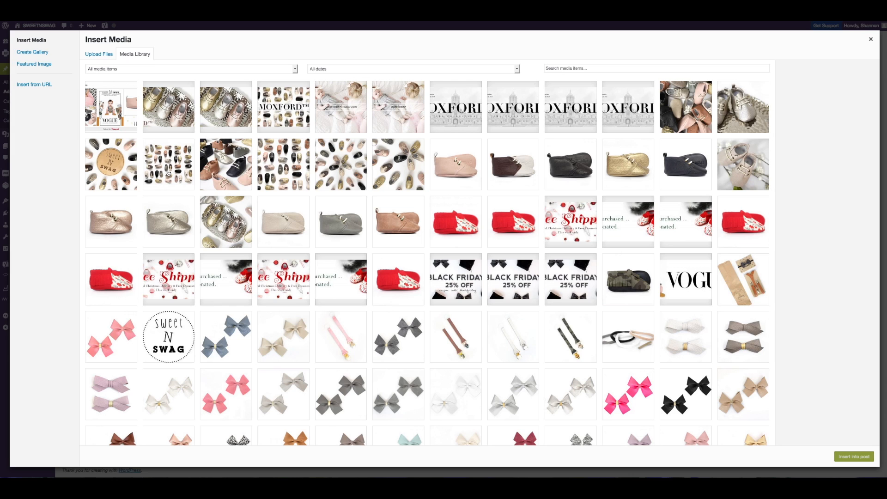
click(118, 175)
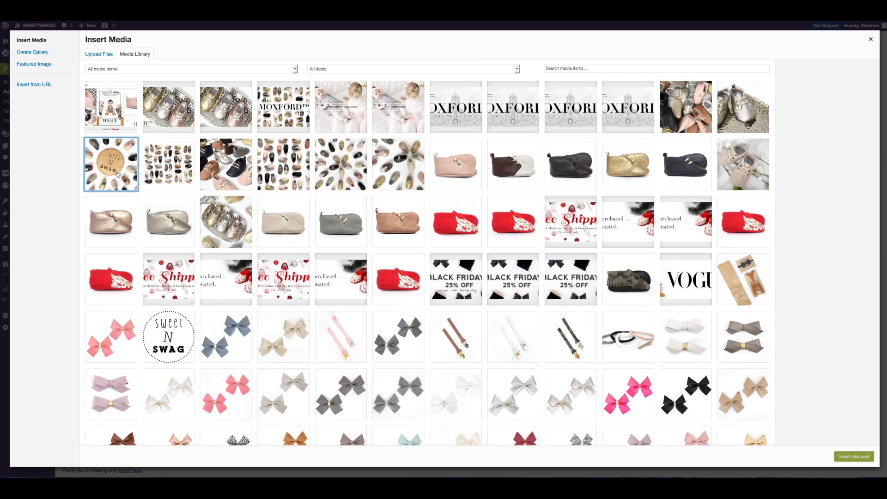
click(192, 171)
click(218, 170)
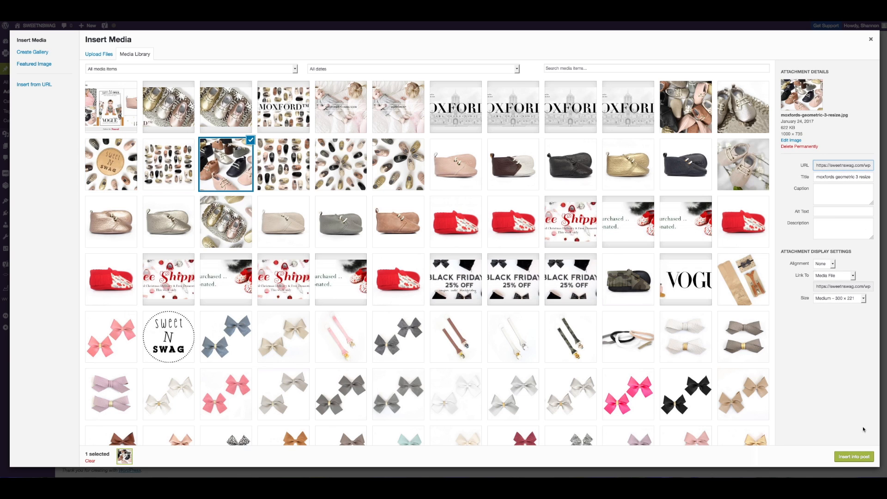
Step: Set the image's alt text to "moxfords moccasin meets oxford style" and insert it into the post
click(839, 177)
triple_click(835, 177)
key(ctrl+c)
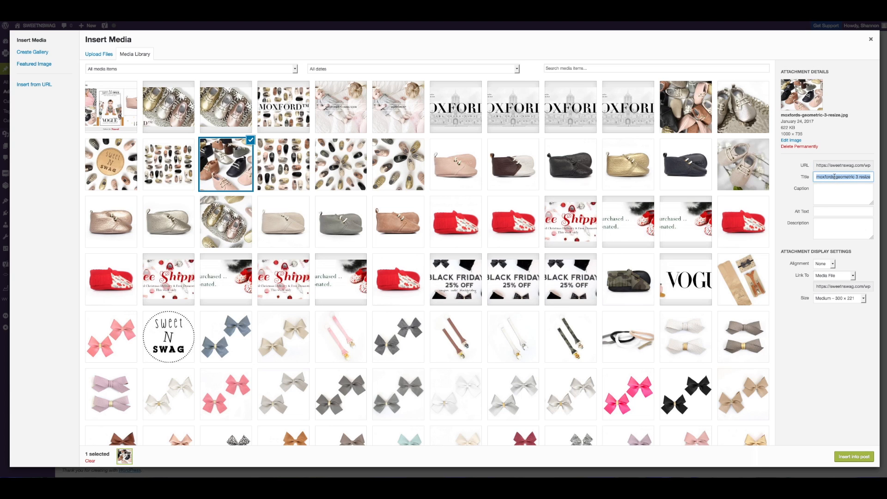
click(832, 211)
key(ctrl+v)
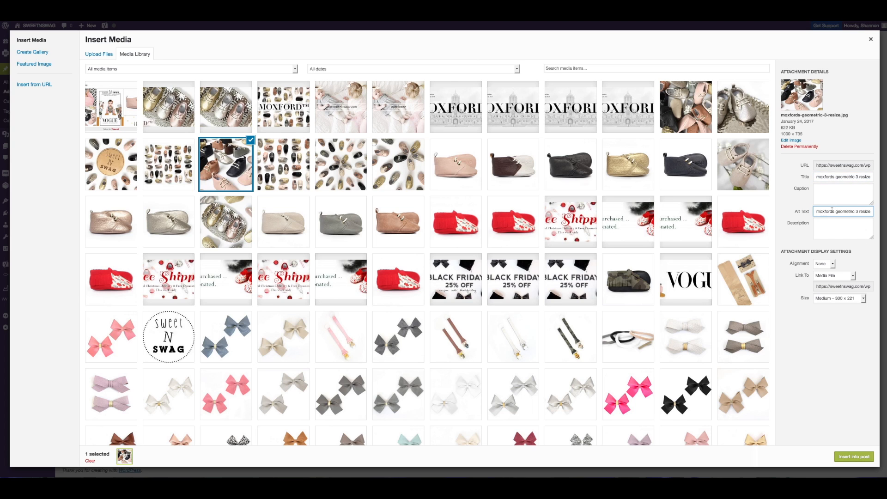
drag(835, 211, 875, 211)
click(877, 212)
text(moccasin meets oxford style)
click(854, 457)
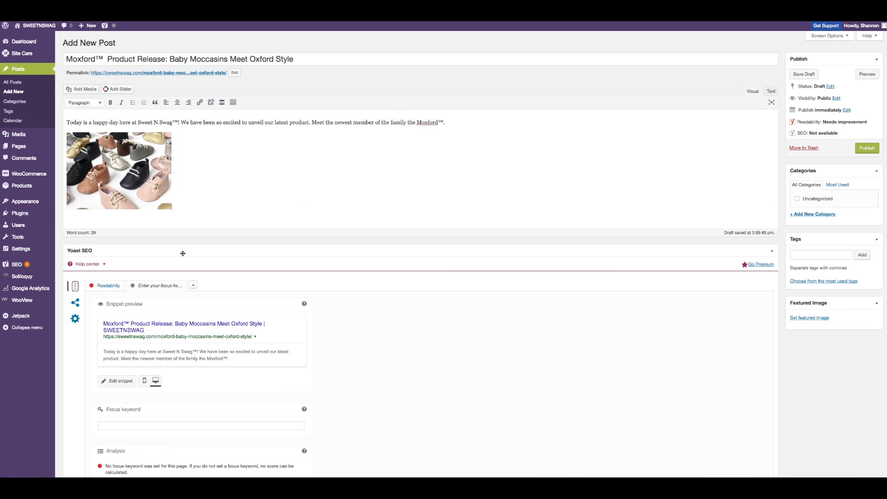
Step: Change the inserted image's size to Full Size – 1000 × 735
click(123, 180)
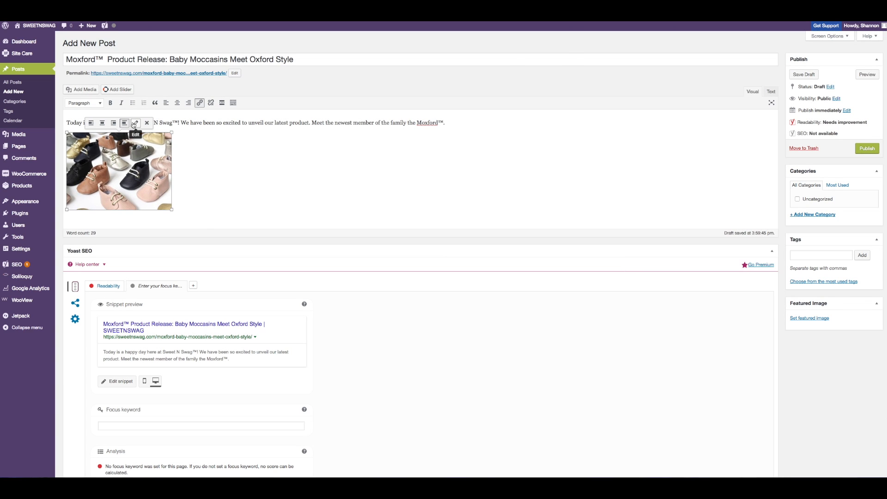
click(134, 124)
click(211, 130)
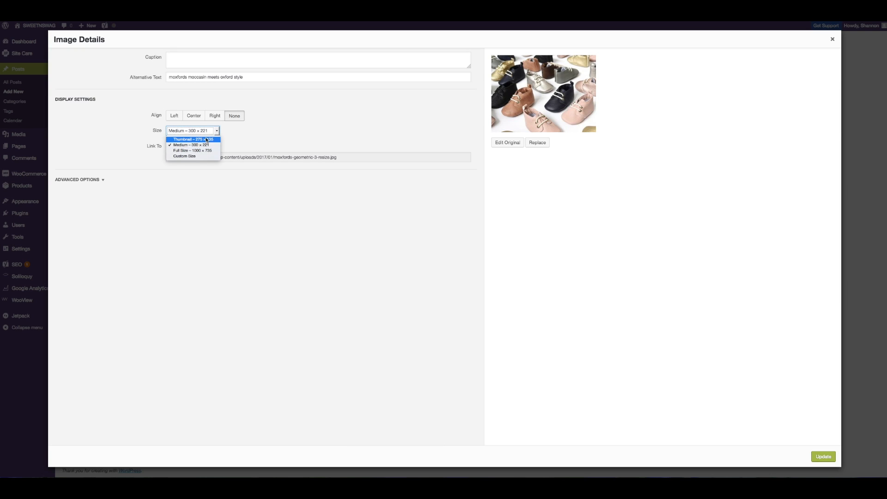
click(205, 150)
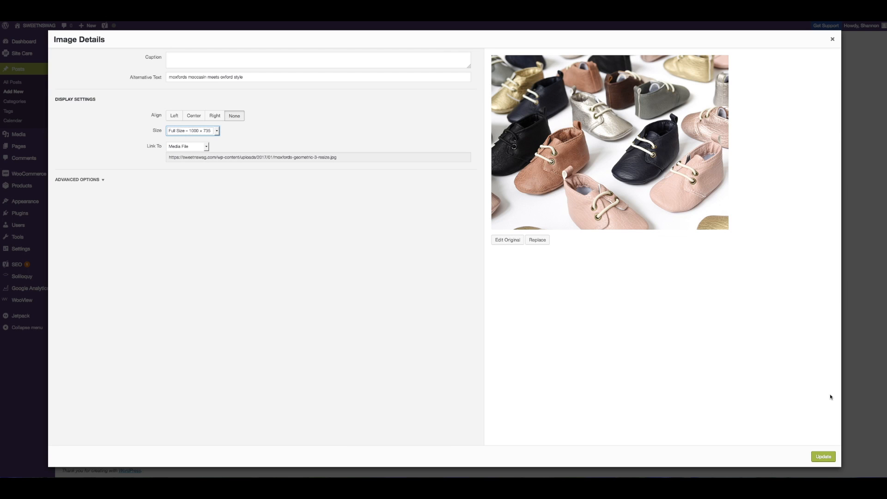
click(822, 457)
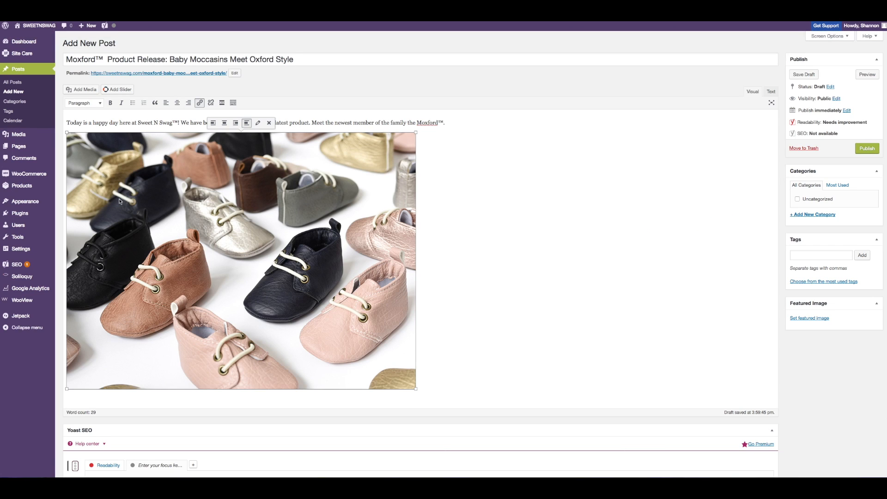
Step: Align the image to the centre, then back to the left
click(178, 103)
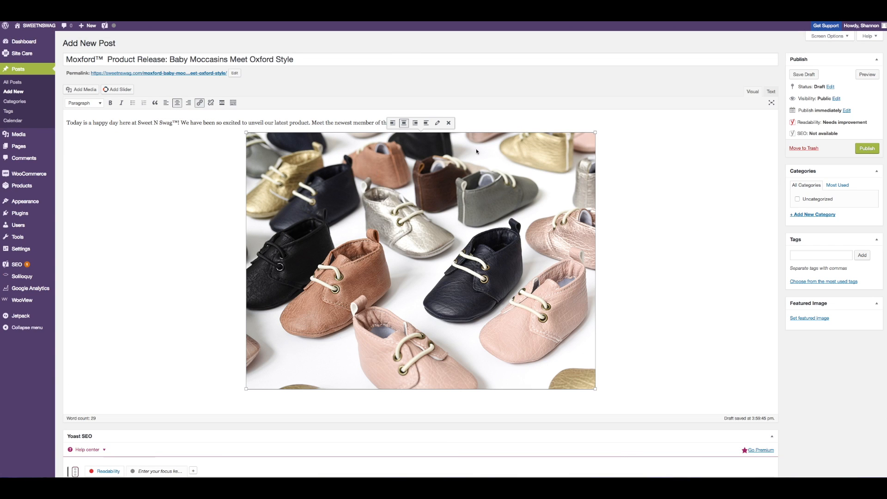
click(393, 122)
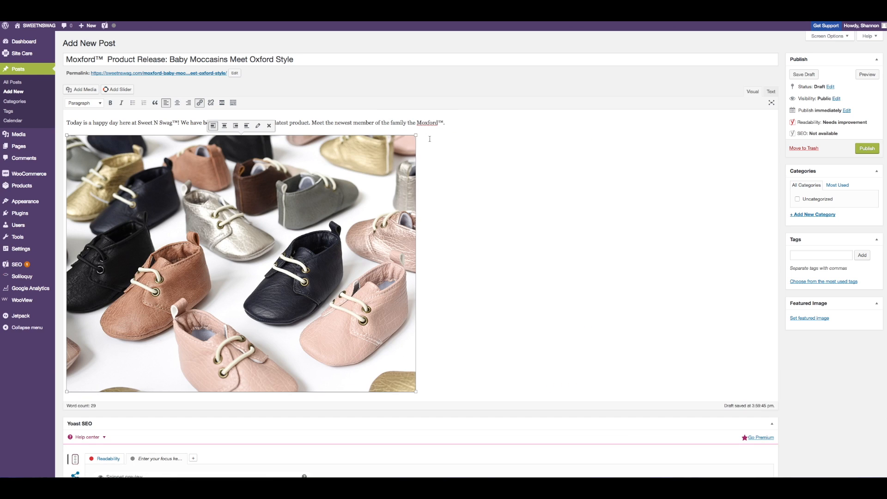
click(444, 137)
text(sdf sdfa s)
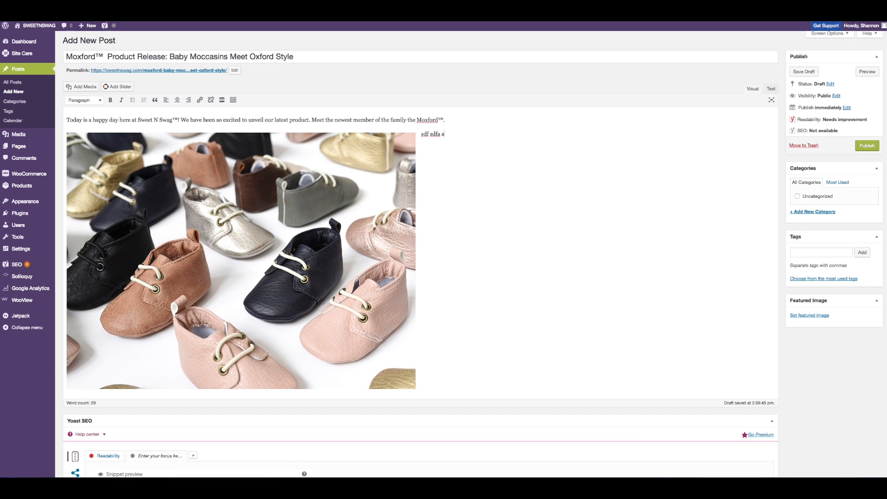
text( dfasdf dsdfasd)
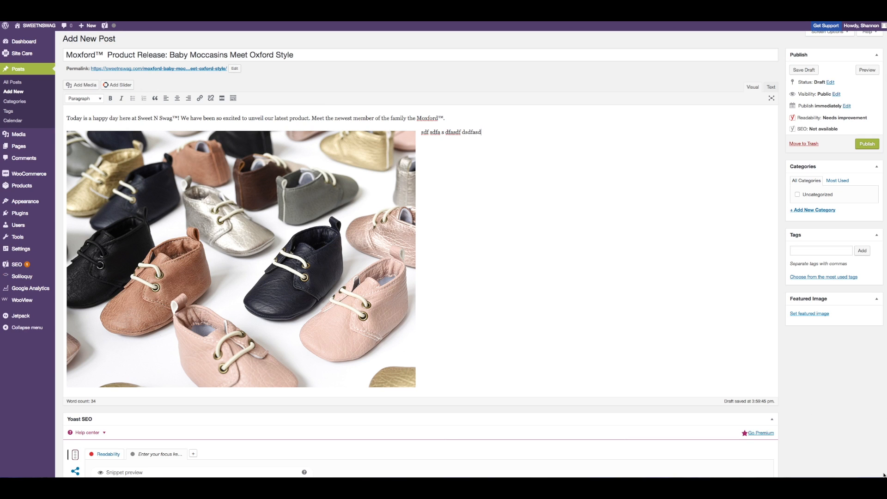
drag(880, 476, 602, 418)
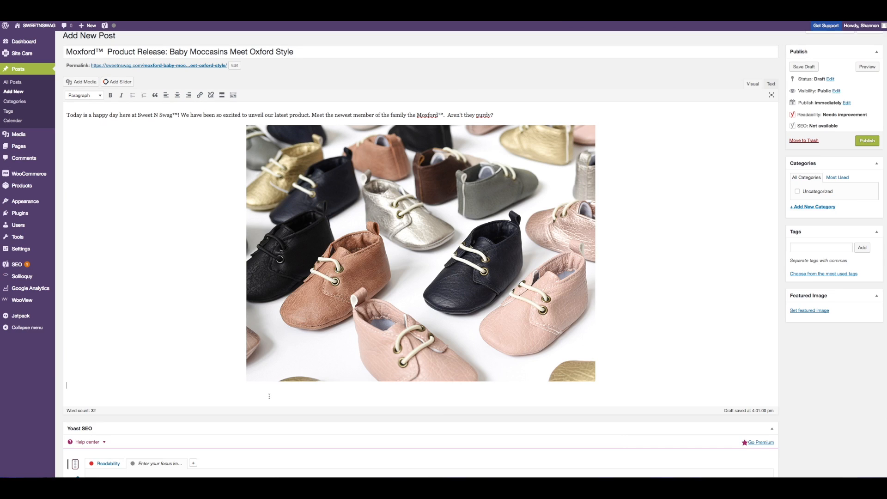
Step: Add the line "We have 10 new classic colors to choose from." below the image and start a new paragraph
text(Ww)
text( hav)
text(e 10 new co)
key(BackSpace)
text(lassic colores to choose from)
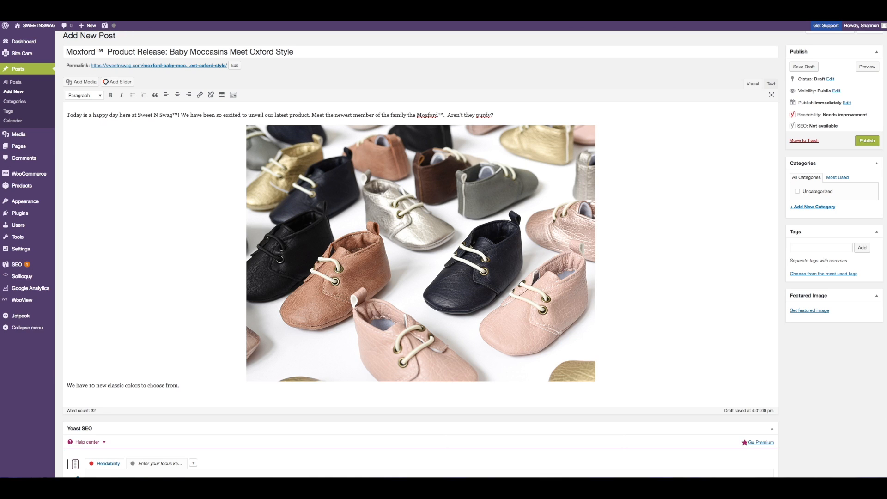
text(.)
key(Return)
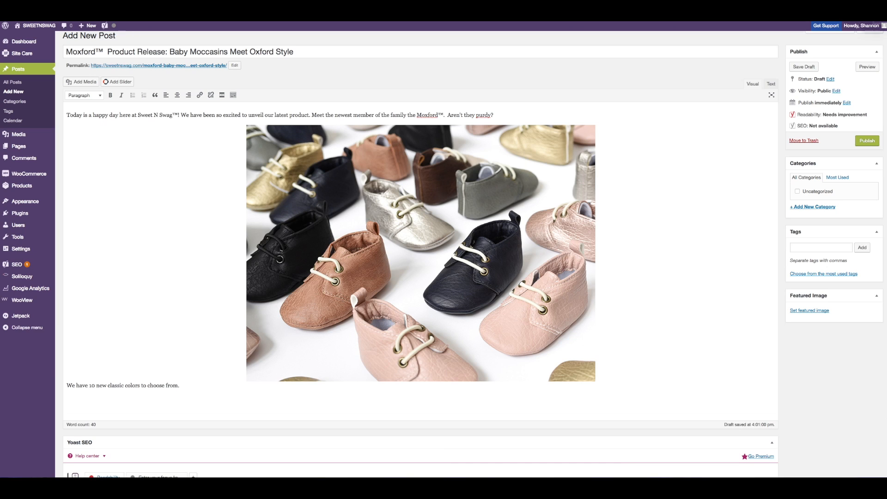
Step: Try to start a numbered list beneath the colours sentence
text(I)
text(10)
text(.)
key(Return)
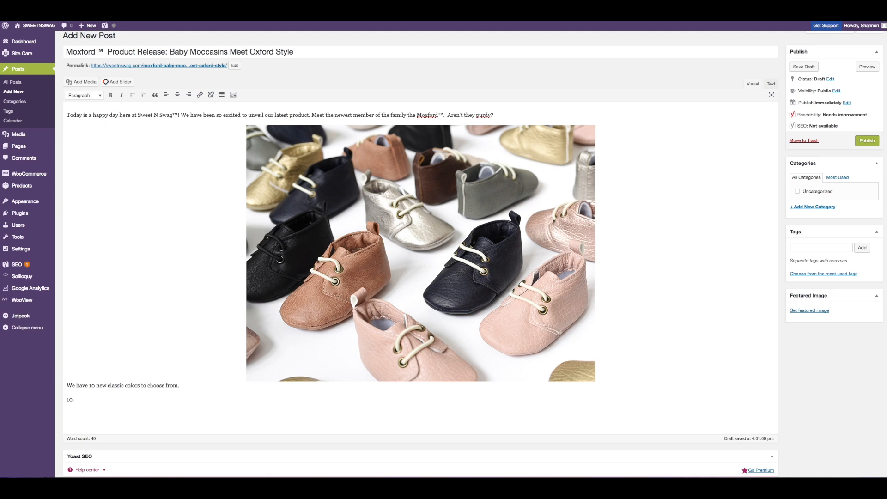
drag(77, 405, 61, 406)
click(144, 95)
click(96, 397)
key(BackSpace)
key(BackSpace)
key(BackSpace)
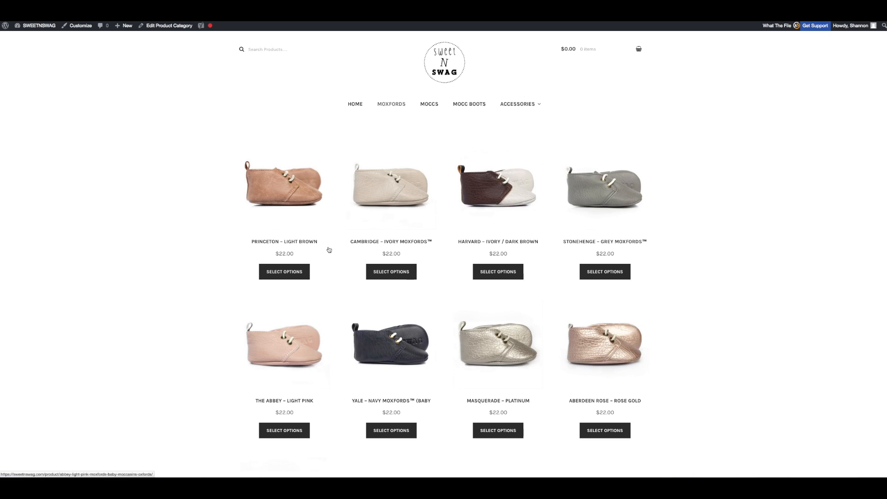
Step: Open the Princeton – Light Brown product page from the store's Moxfords listing
scroll(329, 247, down, 5)
scroll(329, 243, up, 1)
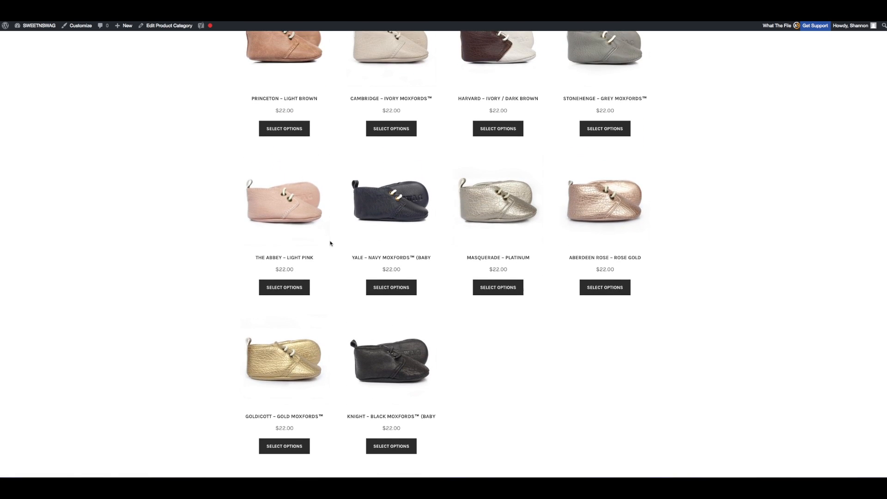
drag(253, 113, 304, 116)
click(305, 116)
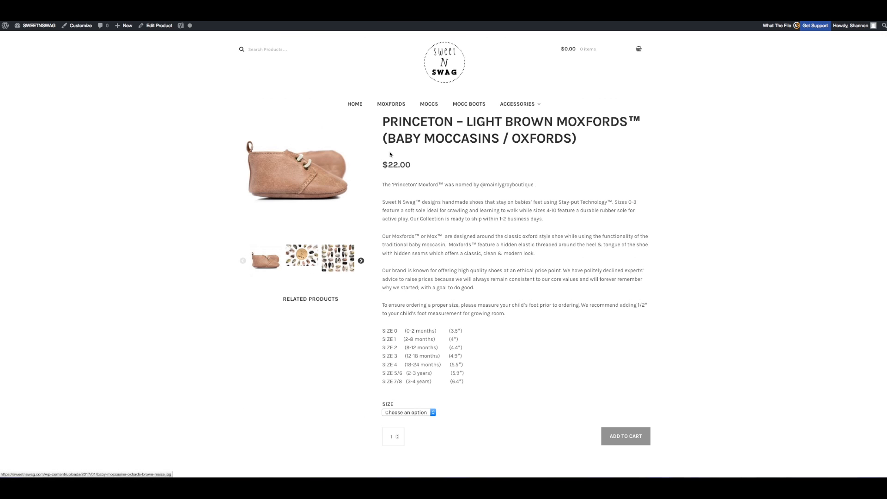
Step: Copy the product title "PRINCETON – LIGHT BROWN MOXFORDS™" from the product page and return to the post editor
drag(382, 121, 576, 143)
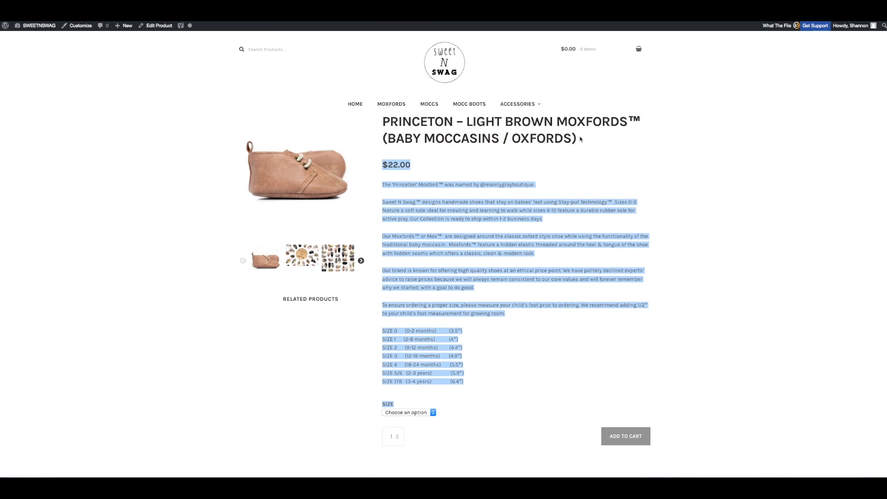
click(578, 140)
drag(386, 119, 642, 129)
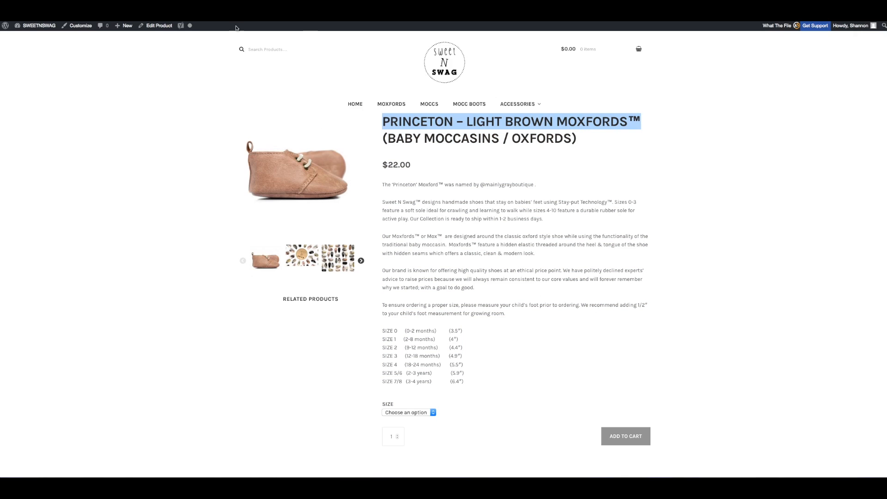
click(93, 10)
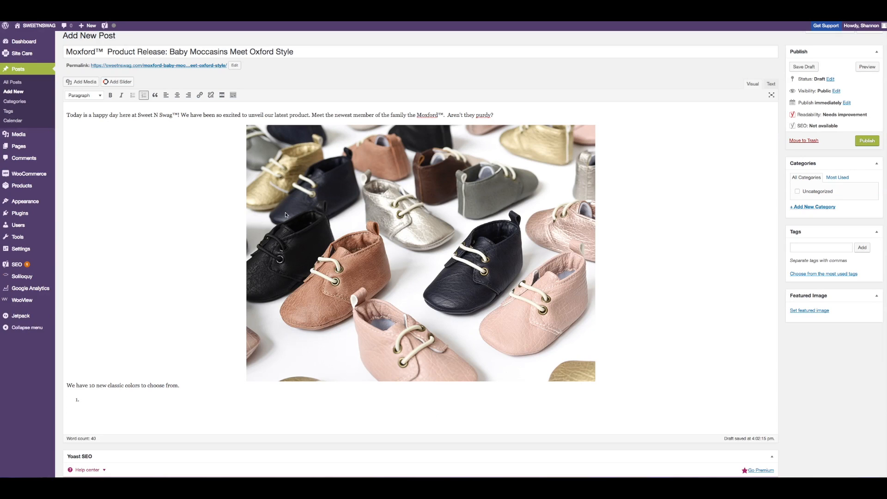
Step: Insert the light brown Moxford image from the media library, pasting the product title as its alt text
click(91, 85)
click(395, 225)
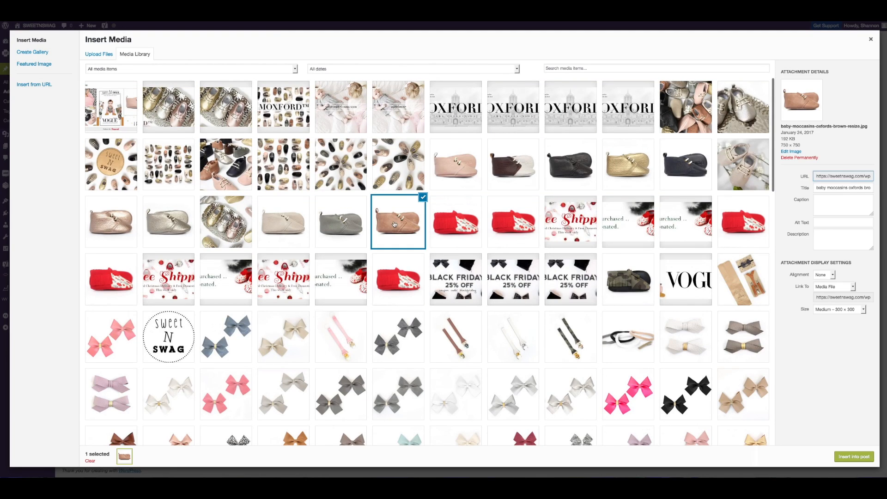
click(827, 222)
key(ctrl+v)
scroll(830, 224, right, 2)
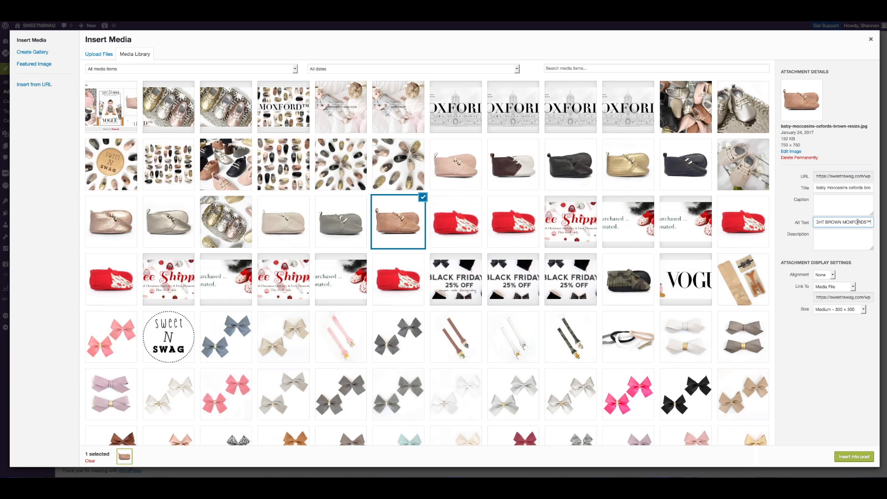
scroll(823, 222, left, 3)
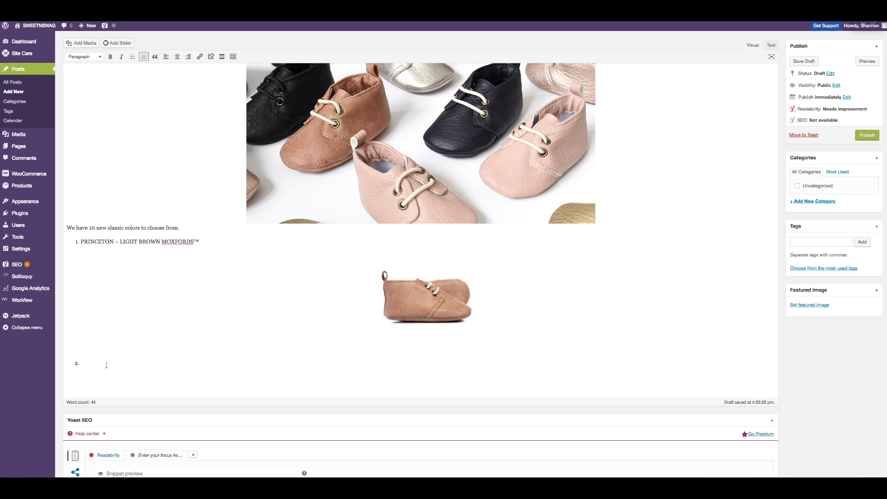
Step: Paste "CAMBRIDGE – IVORY MOXFORDS™" as the second list item and format it as a plain paragraph
text(CAMBRIDGE – IVORY MOXFORDS™)
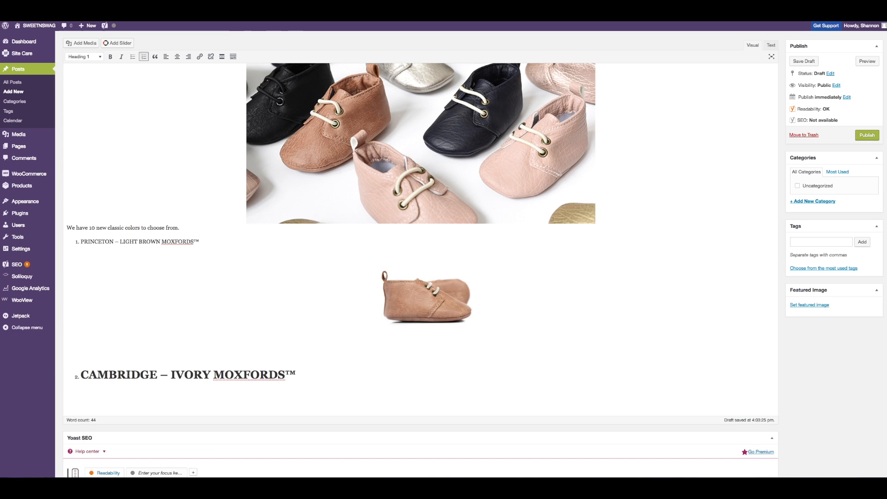
drag(297, 375, 69, 371)
click(85, 57)
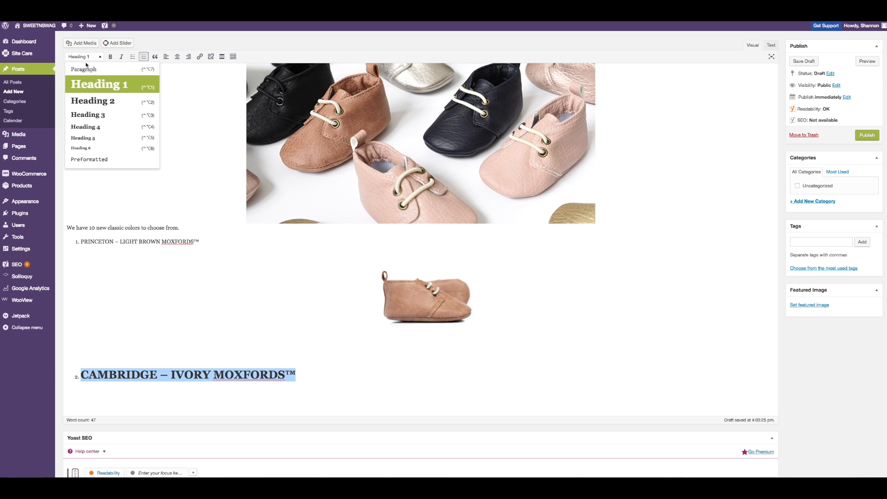
click(92, 71)
Step: Insert the ivory Moxford image from the media library under the Cambridge list item
click(201, 375)
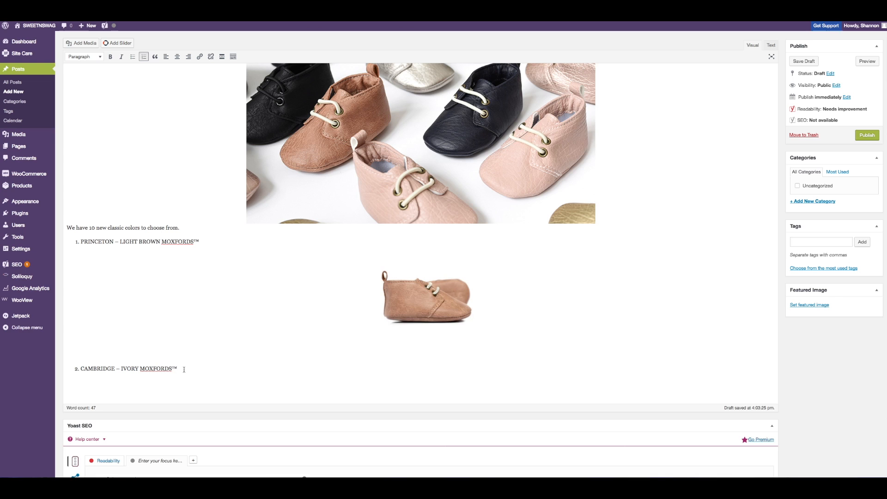
key(Return)
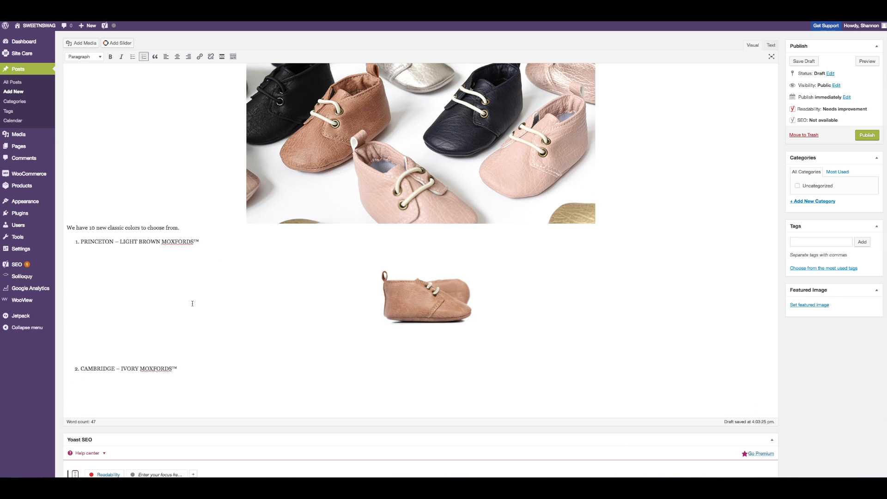
click(78, 43)
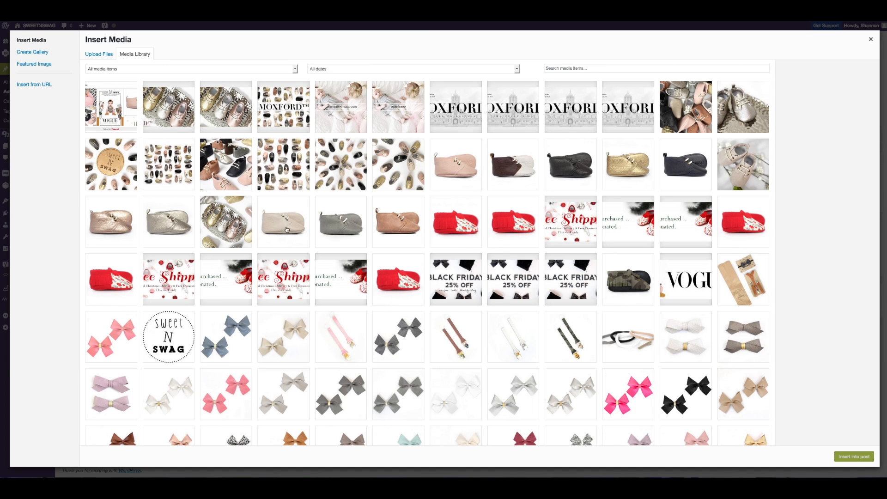
click(287, 229)
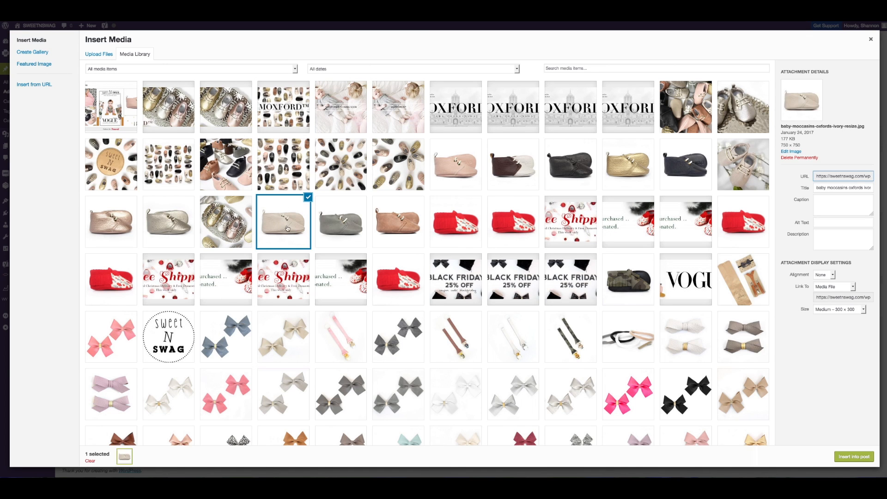
click(855, 456)
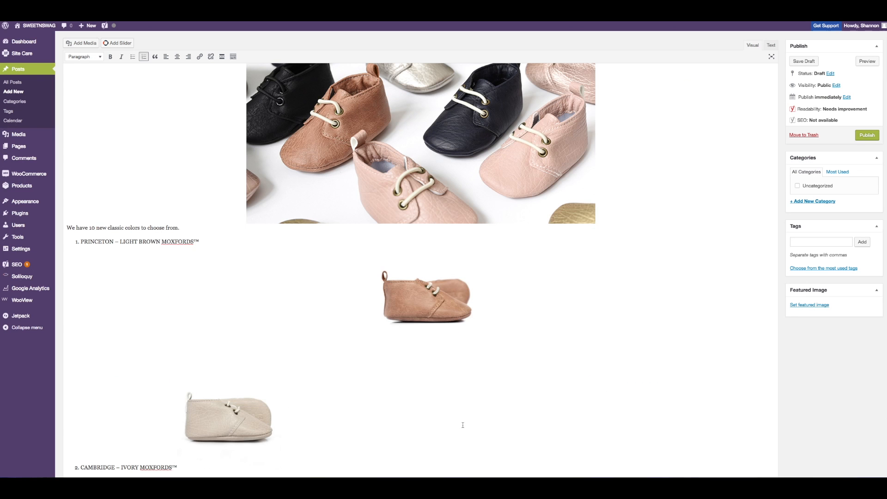
Step: Centre the ivory image and start the third list item below it
click(245, 425)
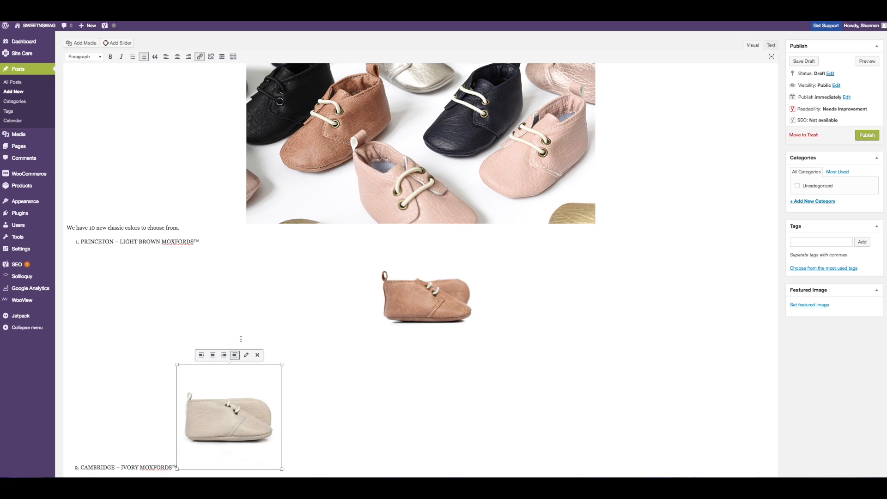
click(177, 57)
scroll(310, 240, down, 5)
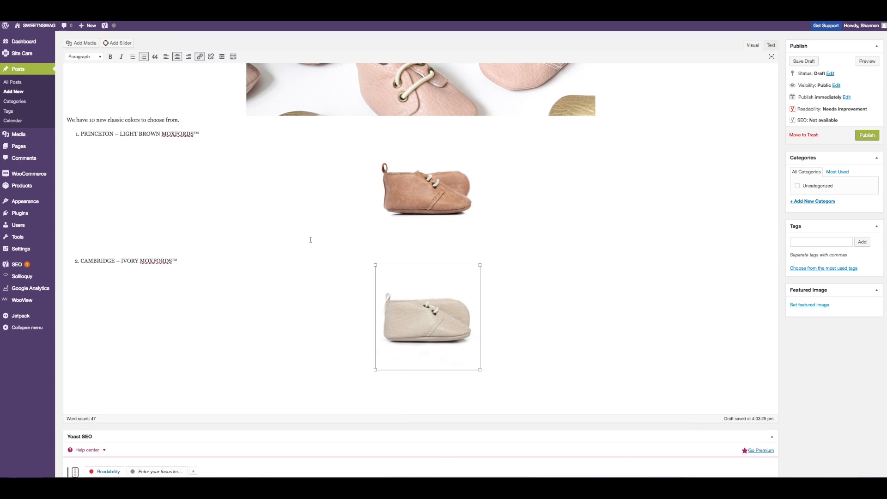
scroll(310, 240, down, 1)
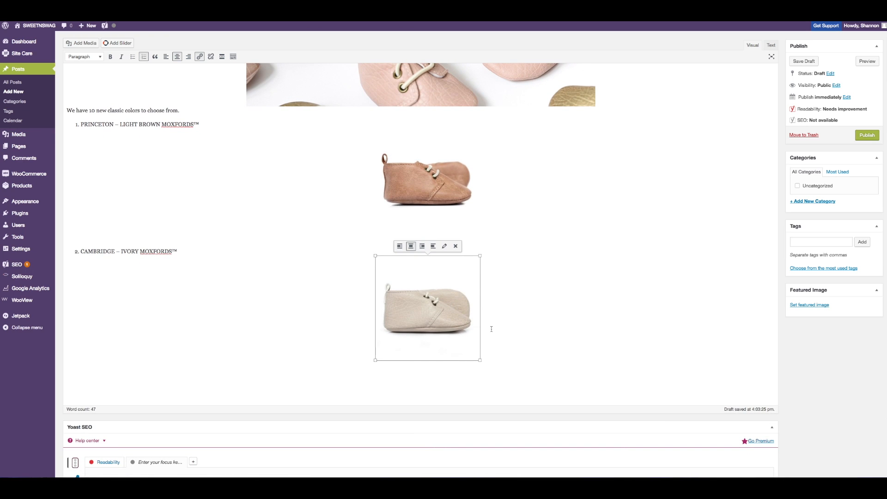
key(Return)
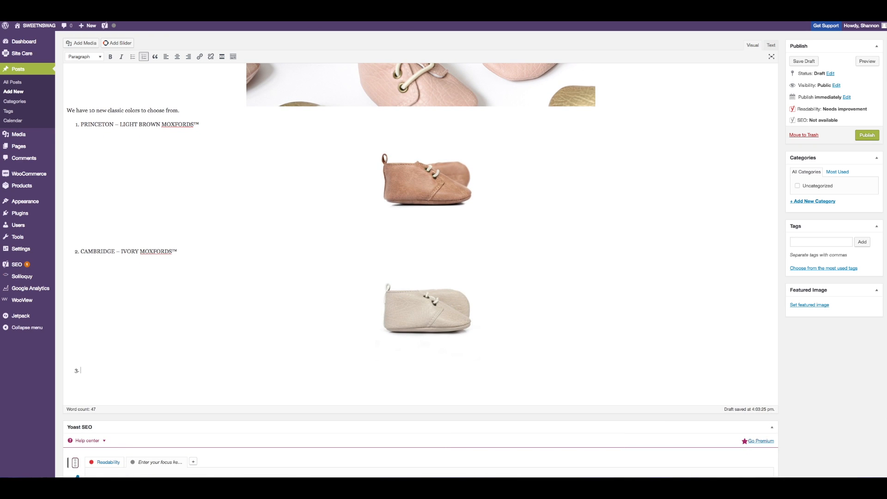
Step: Go back to the Moxfords listing and open the Harvard – Ivory / Dark Brown product page
key(ctrl+Tab)
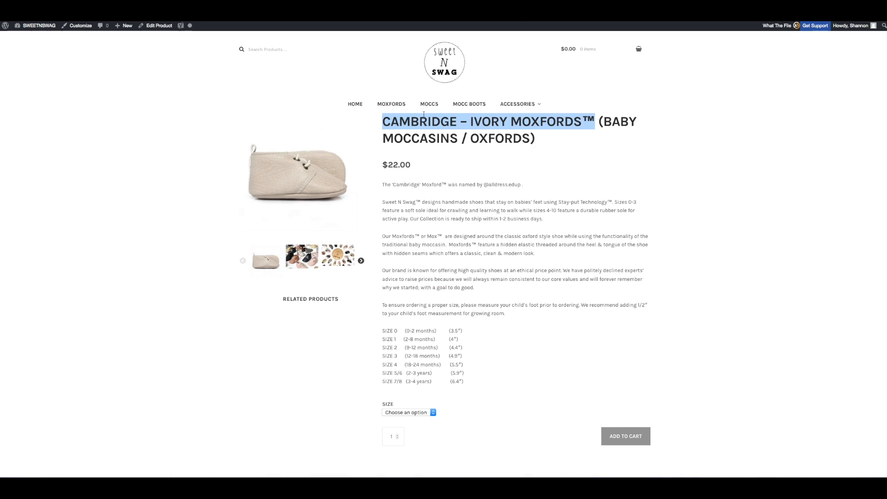
scroll(438, 124, down, 1)
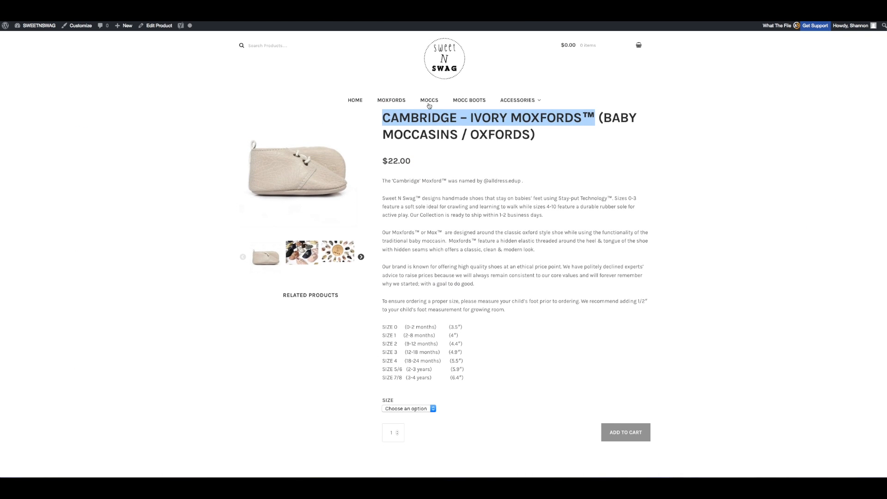
click(11, 14)
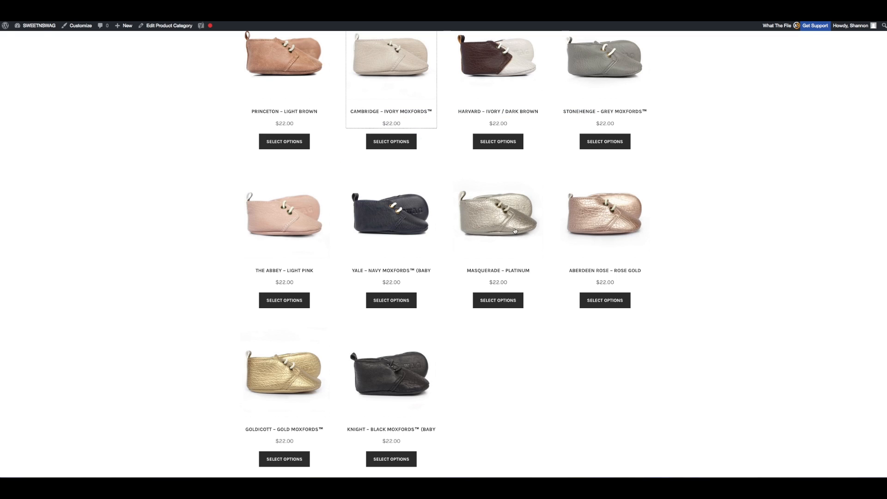
click(495, 66)
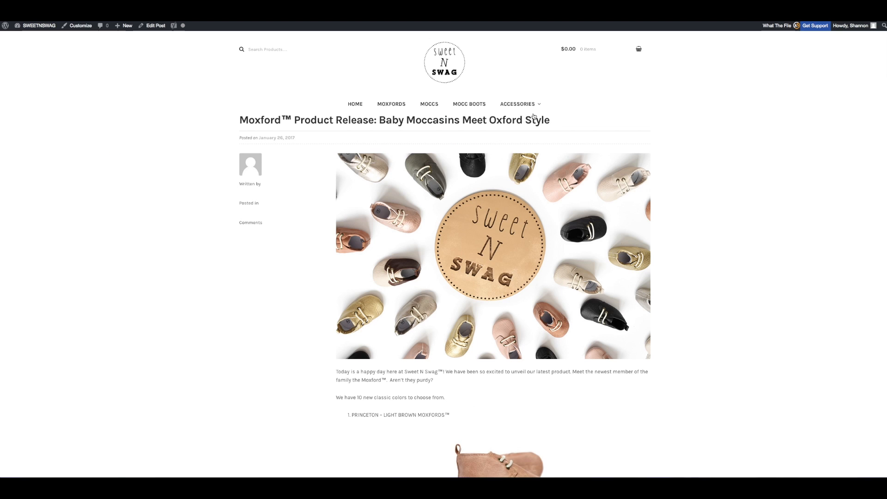
Step: Scroll through the post preview to check the list of colours
mouse_move(519, 105)
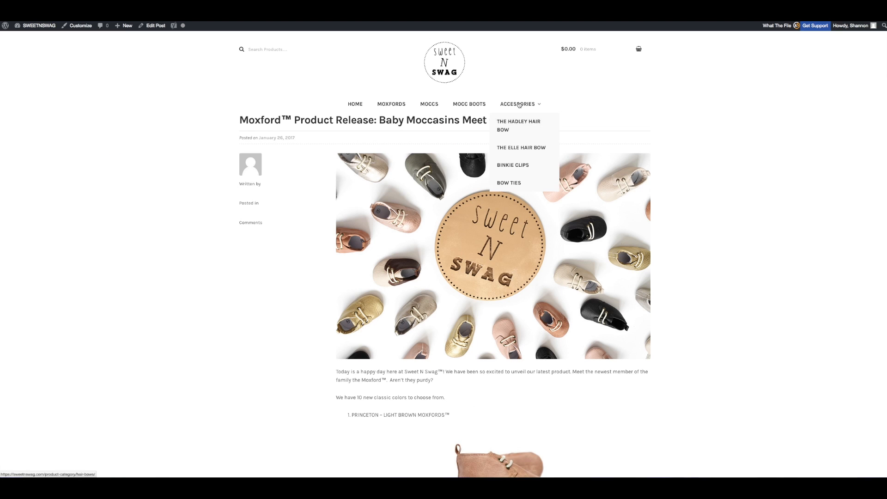
scroll(709, 145, down, 1)
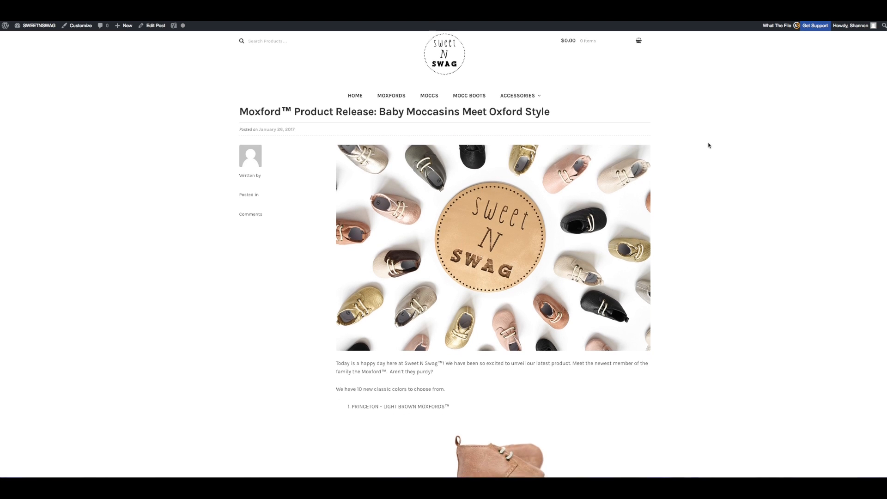
scroll(709, 145, down, 10)
scroll(709, 145, down, 13)
scroll(709, 146, down, 6)
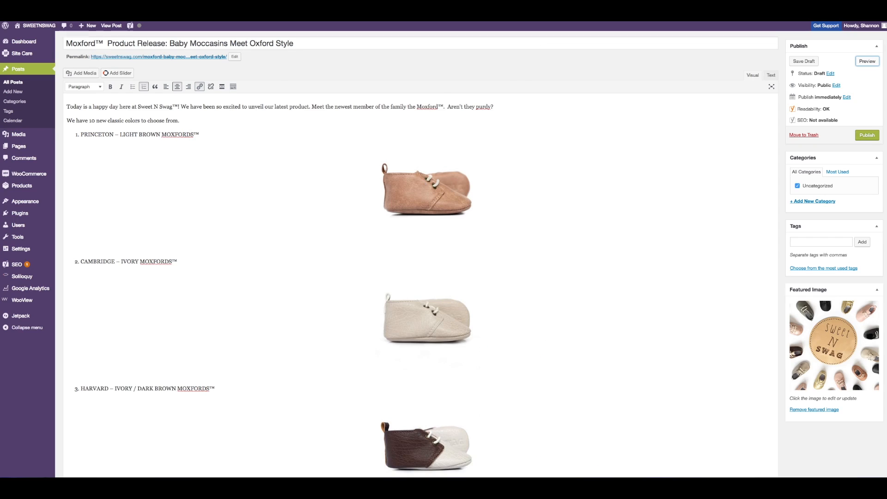
Step: Preview the post again and open the first product image to check where it leads
click(868, 61)
click(497, 416)
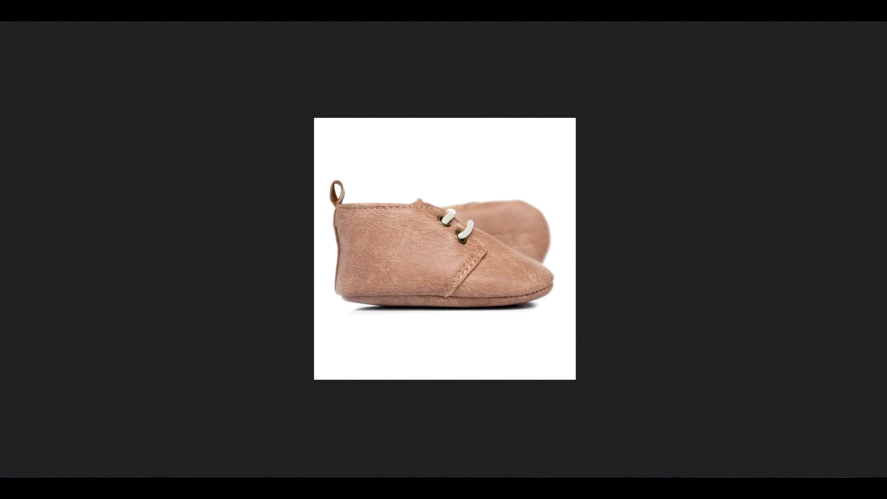
key(alt+Left)
scroll(513, 271, down, 5)
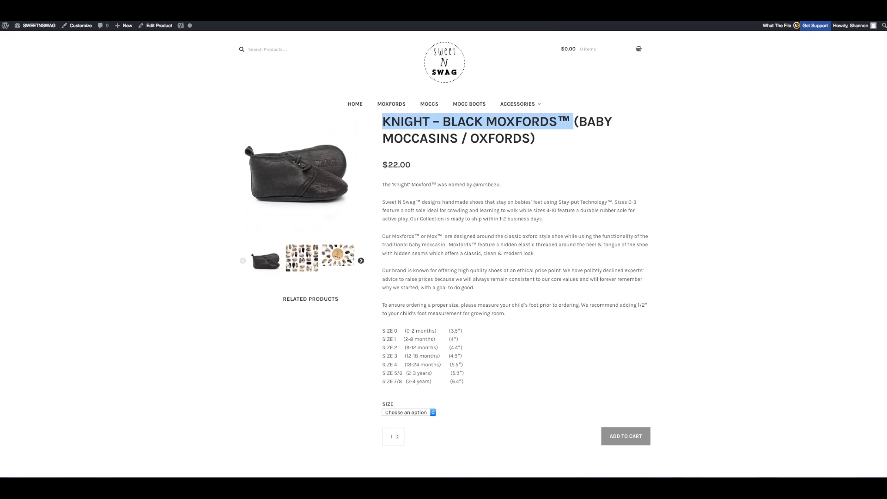
Step: Link the black Knight image to its product page URL
click(407, 133)
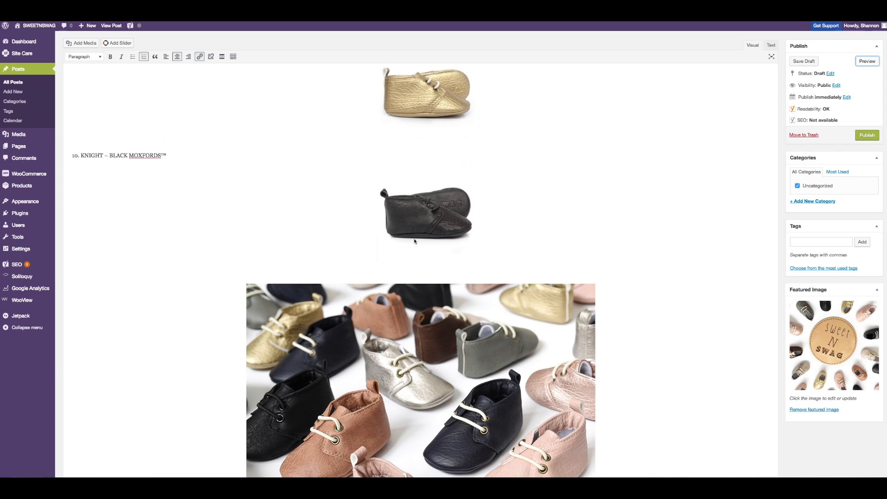
click(415, 225)
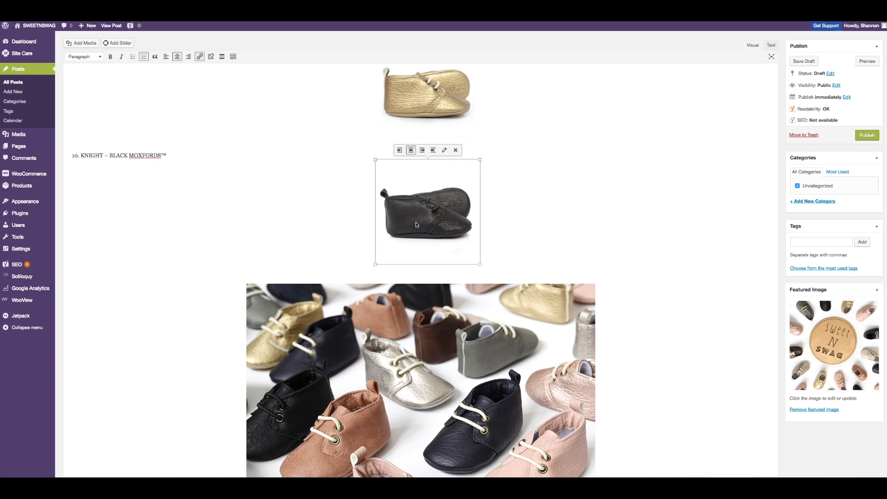
click(199, 56)
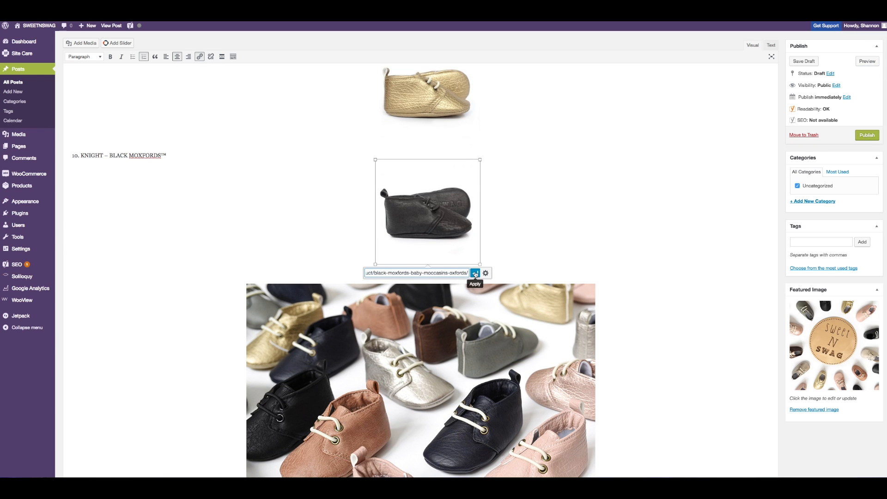
click(476, 273)
Step: Link the "KNIGHT – BLACK MOXFORDS™" list text to the same product page URL
drag(167, 156, 79, 155)
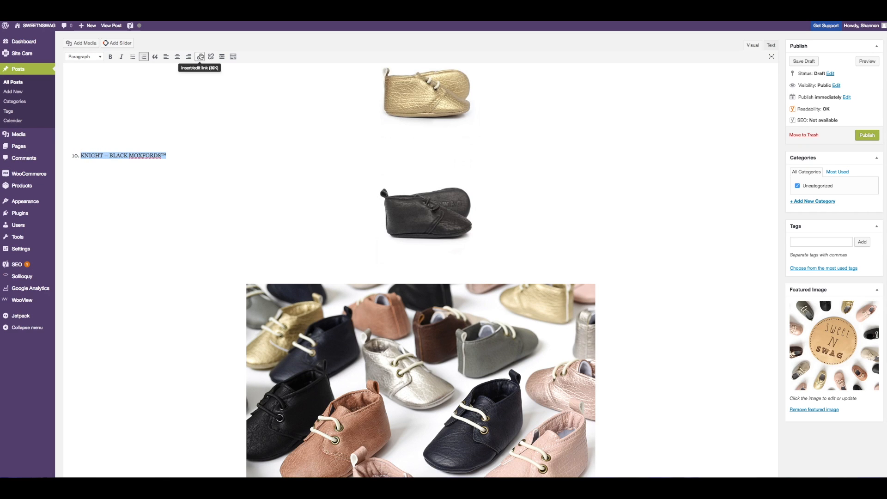
click(200, 57)
text(https://sweetnswag.com/product/black-moxfords-baby-moccasins-oxfords/)
click(193, 167)
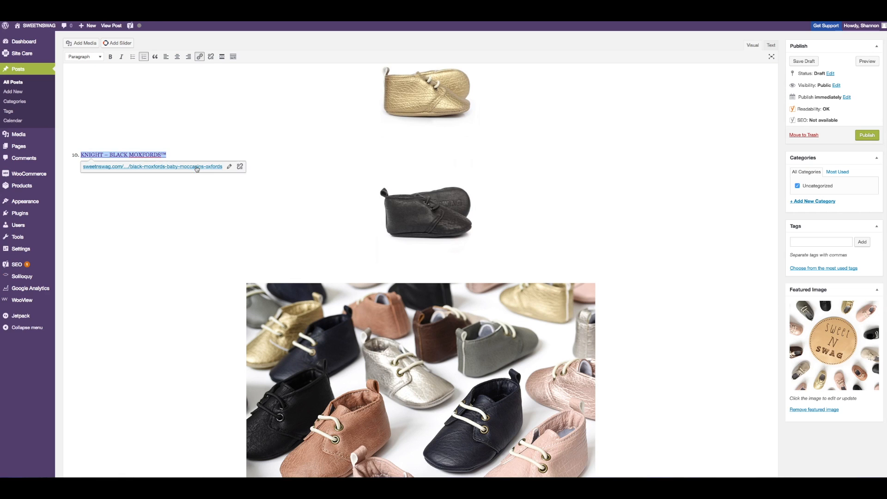
Step: Preview the post and test the Knight image link, then close the product tab
click(867, 61)
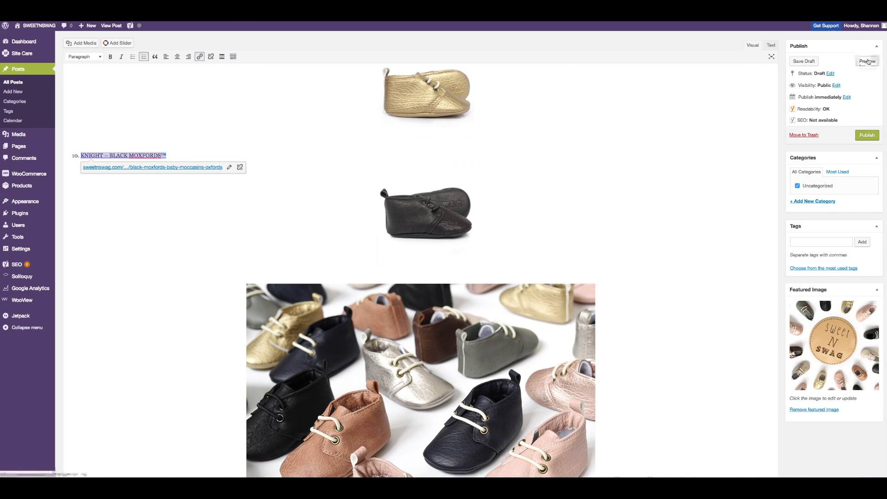
scroll(546, 79, down, 15)
scroll(545, 79, down, 15)
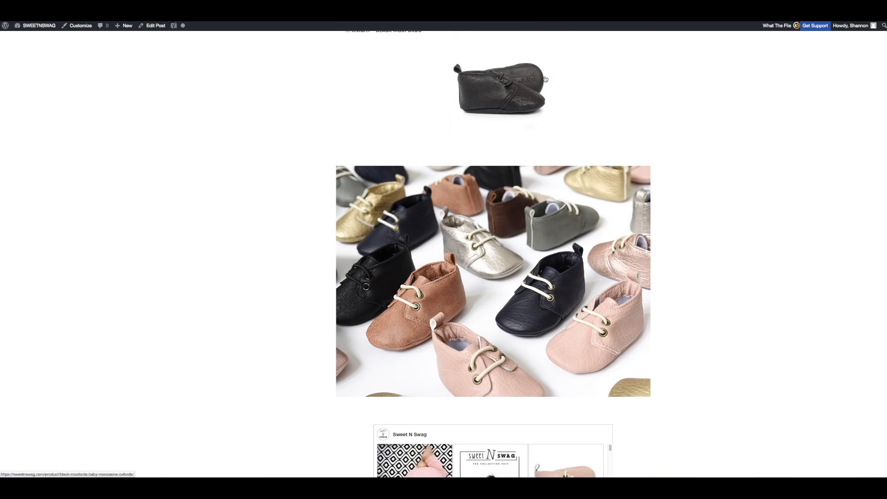
scroll(502, 142, up, 2)
click(501, 142)
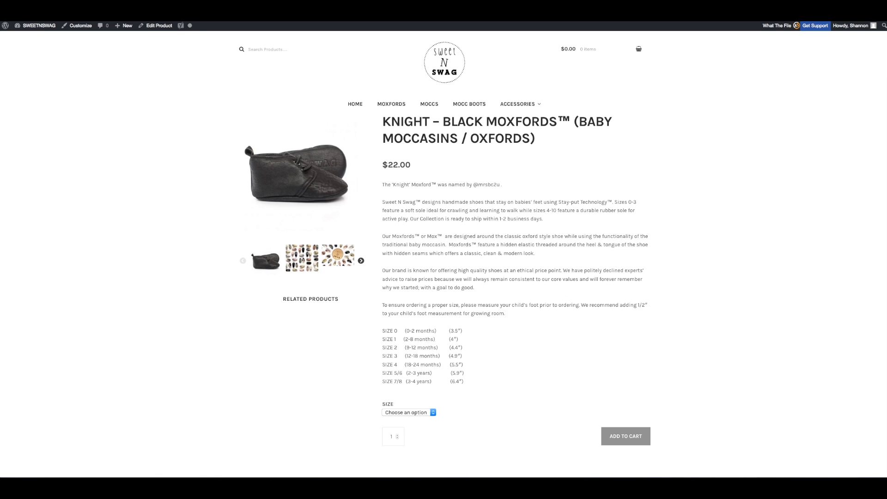
key(super+w)
scroll(456, 139, up, 3)
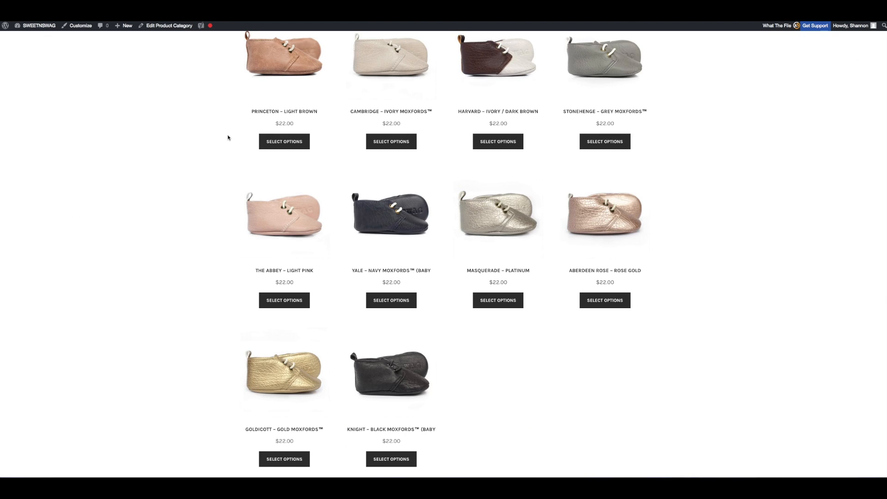
click(285, 371)
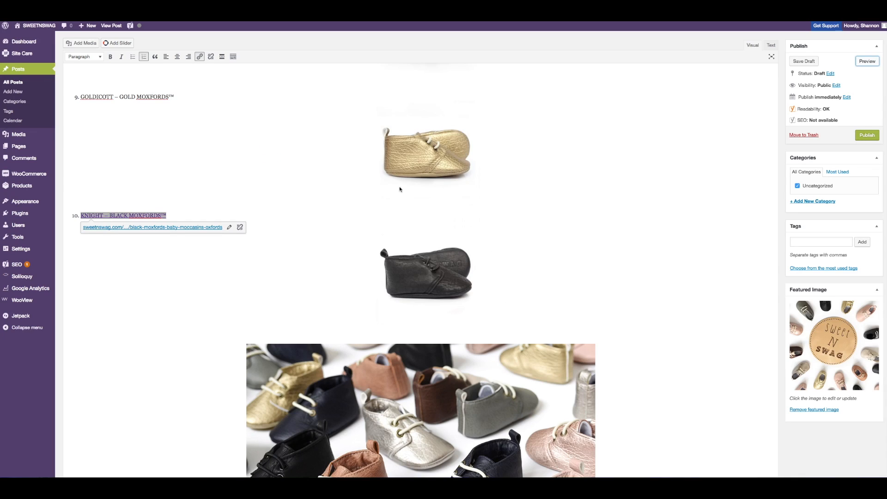
Step: Link the gold Goldicott image to its product page URL
click(436, 144)
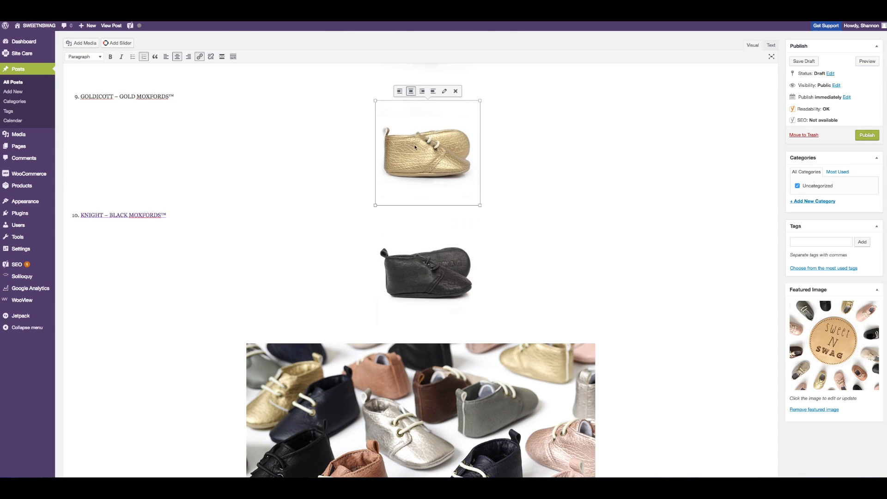
click(200, 57)
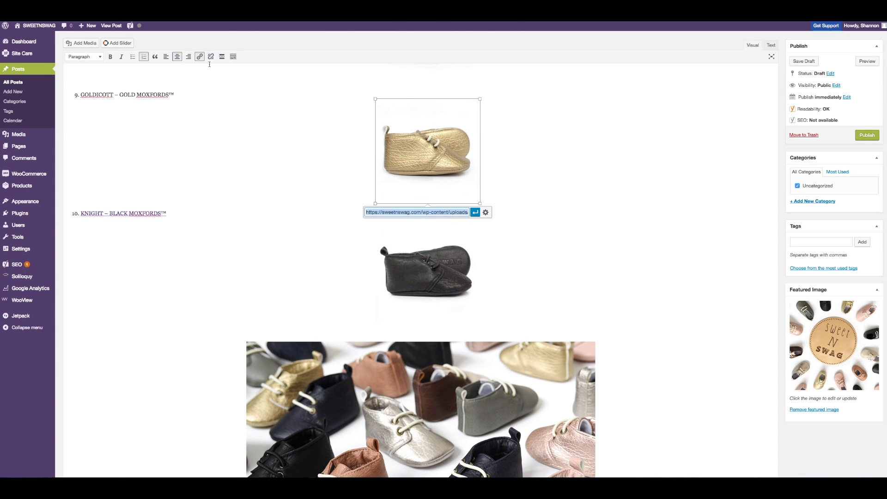
key(ctrl+v)
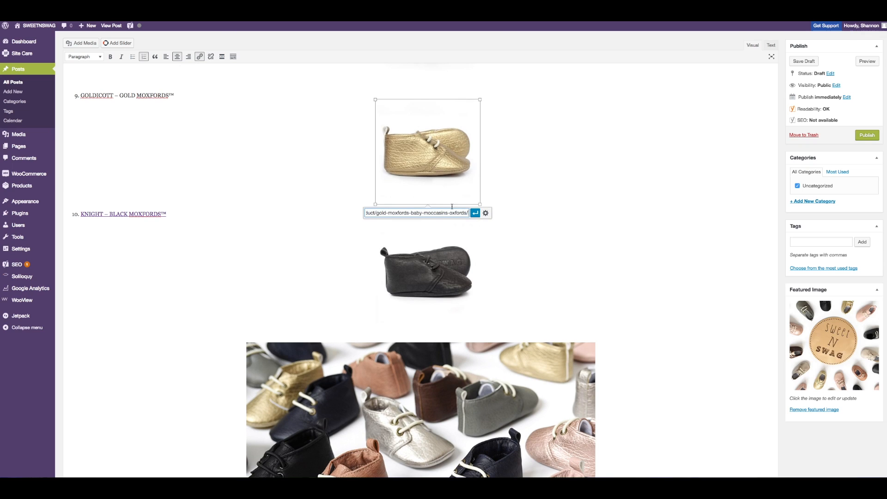
click(475, 213)
Step: Link the "GOLDICOTT – GOLD MOXFORDS™" list text to the same gold product page URL
drag(174, 95, 82, 95)
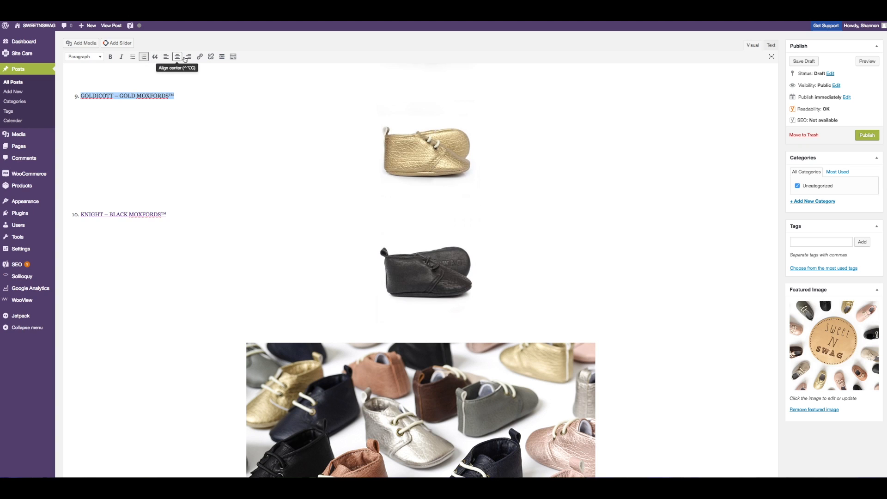
click(200, 56)
key(ctrl+v)
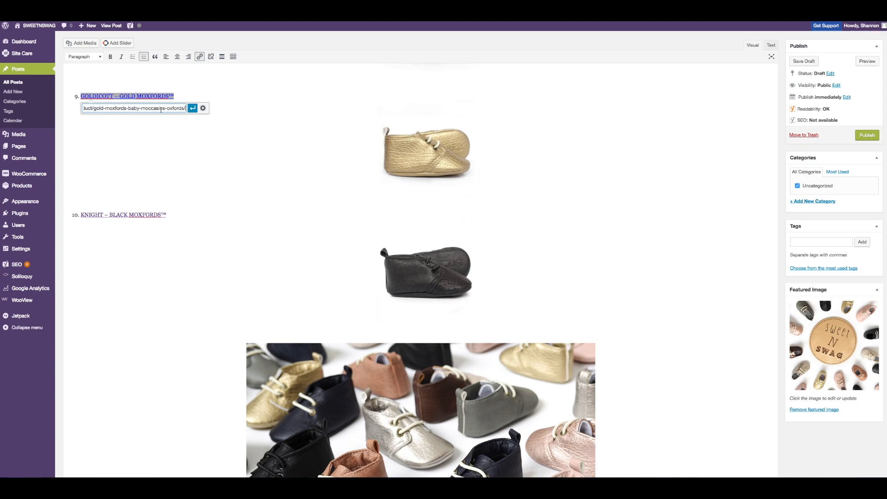
click(192, 109)
Step: Switch the editor to the Text view and search through the post's HTML source
scroll(193, 107, up, 5)
scroll(193, 108, up, 1)
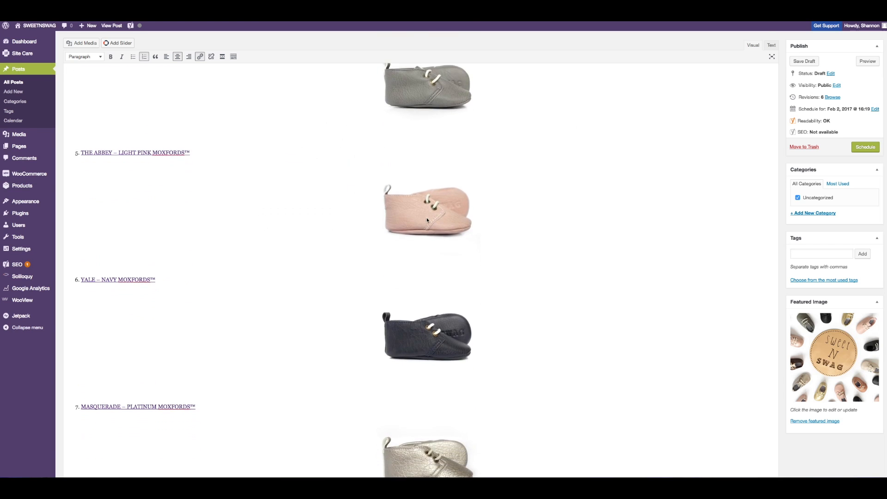
scroll(426, 222, down, 4)
scroll(426, 222, up, 5)
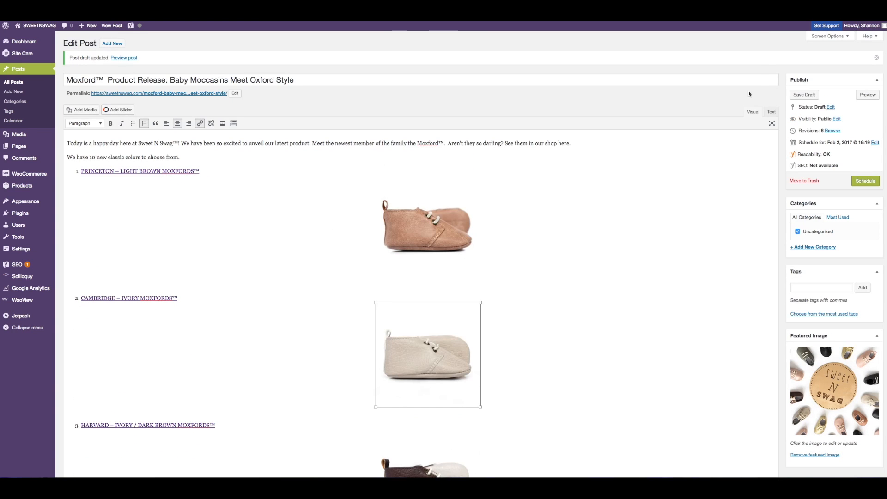
click(771, 112)
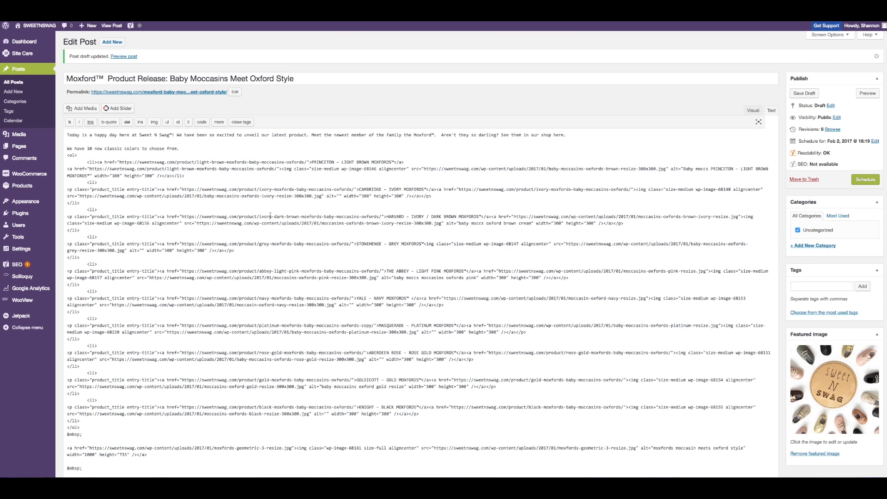
scroll(102, 166, up, 1)
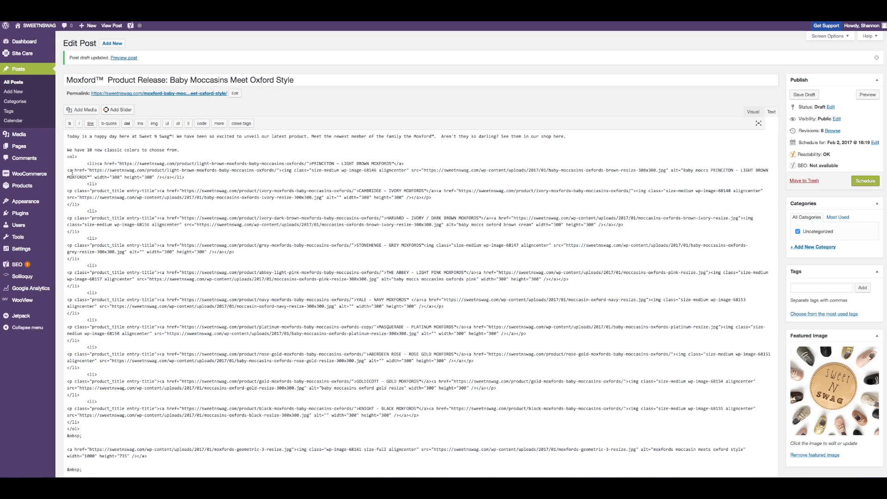
scroll(272, 182, down, 1)
scroll(293, 166, down, 1)
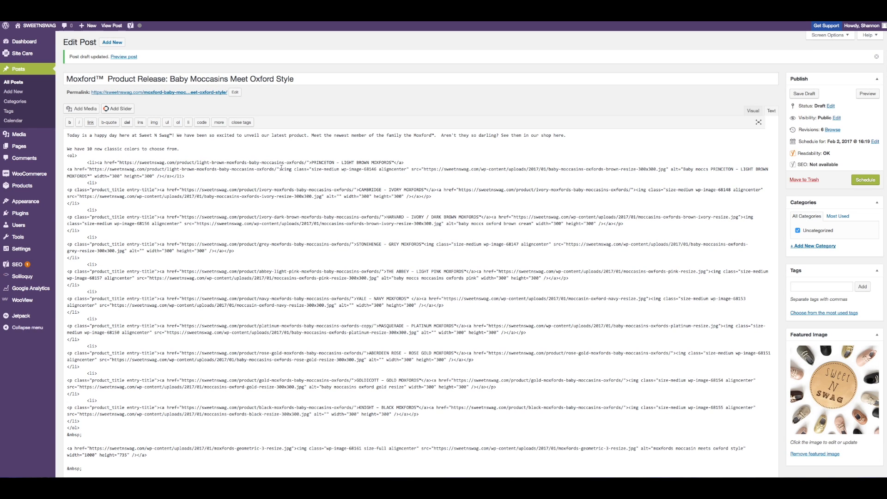
scroll(322, 171, up, 1)
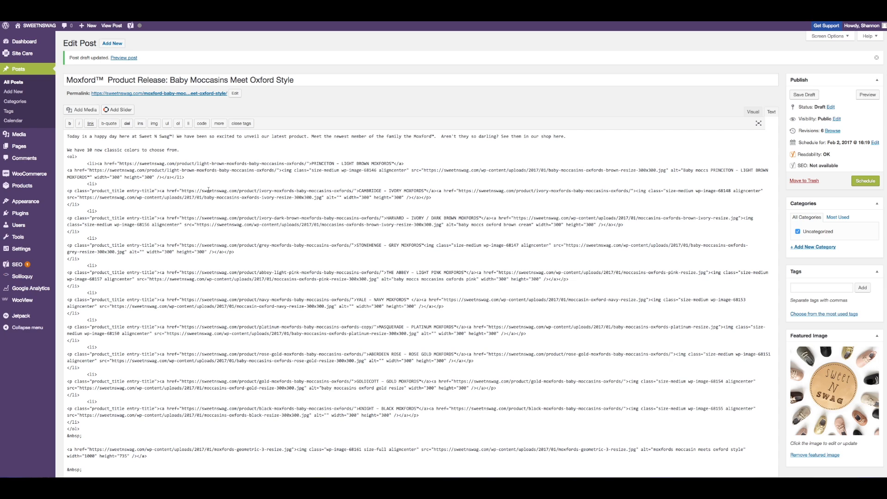
key(super+f)
text(f)
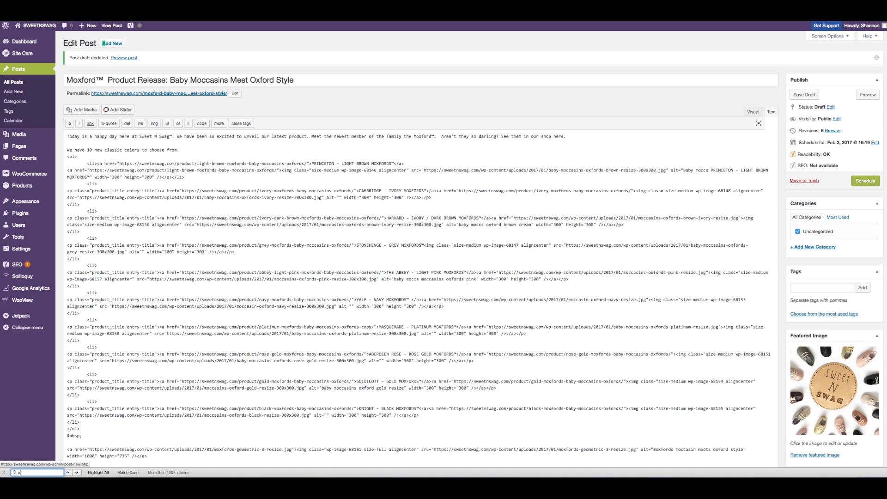
key(BackSpace)
text(a)
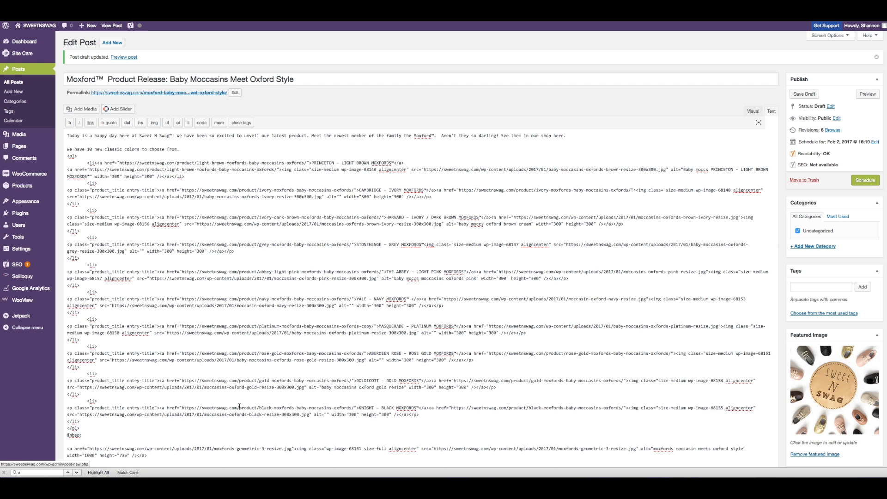
scroll(224, 405, down, 2)
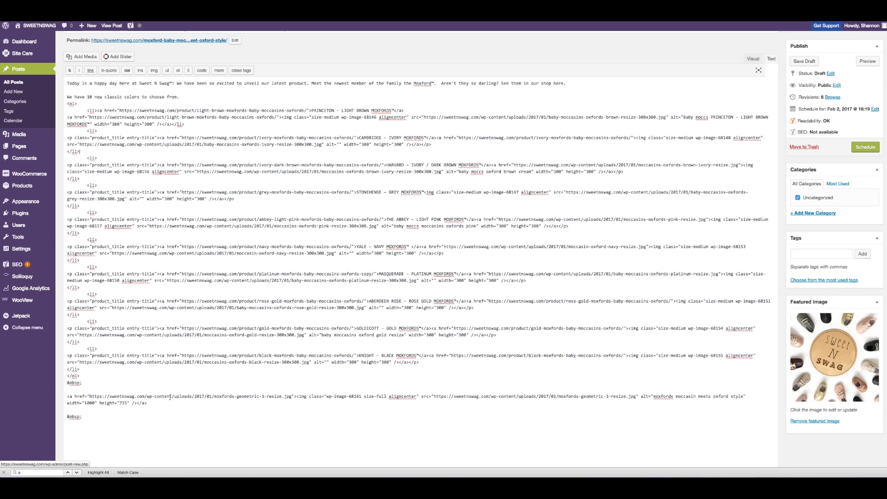
Step: Link the large collage image at the end of the post to the Moxfords product category page
click(91, 396)
drag(91, 397, 292, 396)
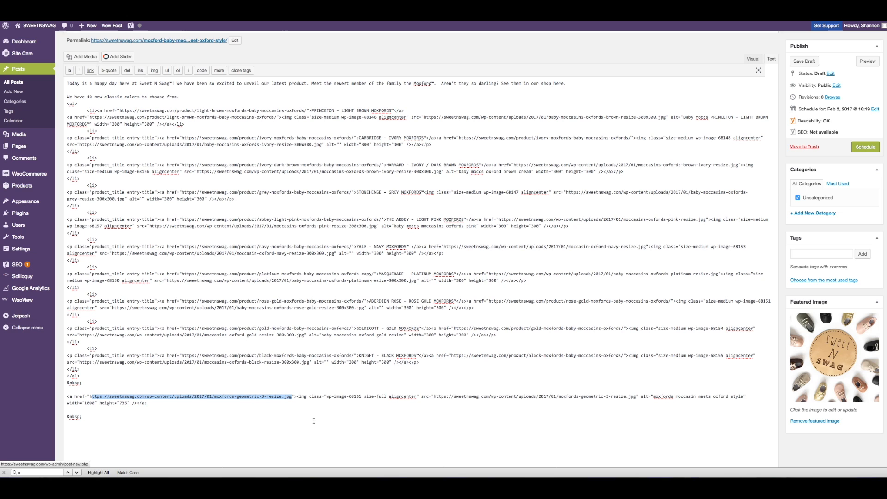
scroll(314, 421, down, 1)
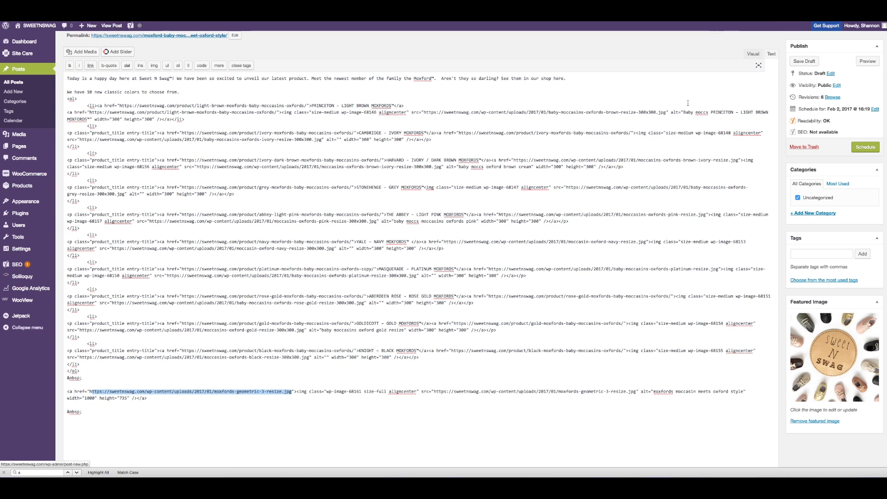
click(754, 53)
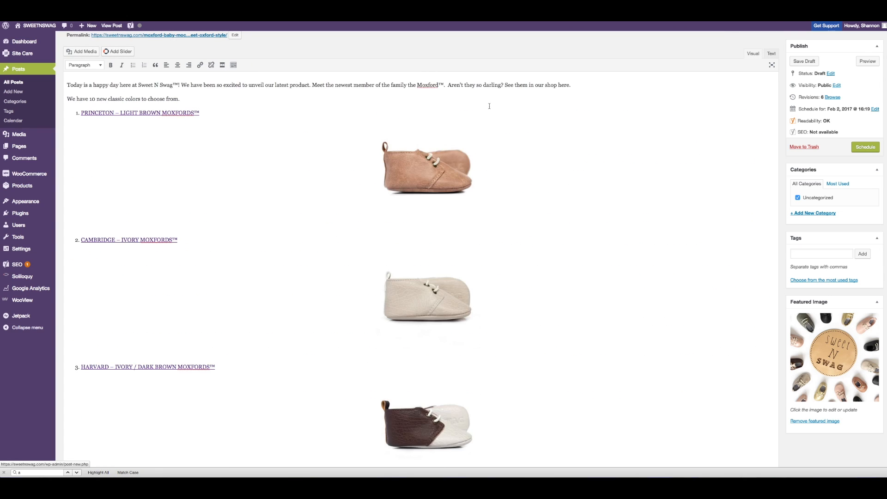
scroll(487, 109, down, 10)
scroll(486, 109, down, 10)
scroll(487, 109, up, 6)
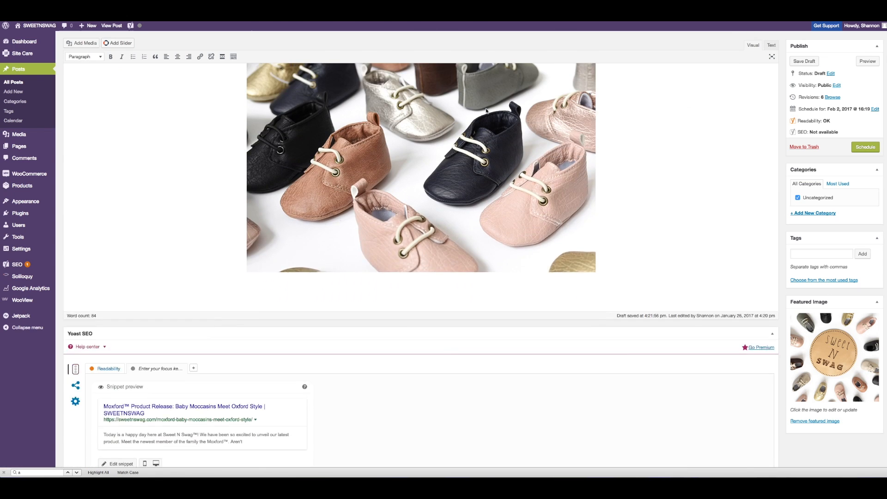
click(455, 205)
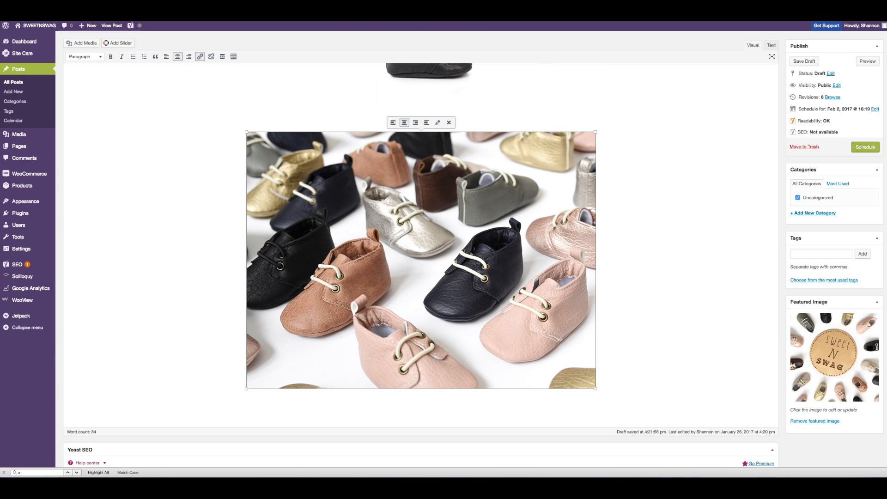
click(200, 56)
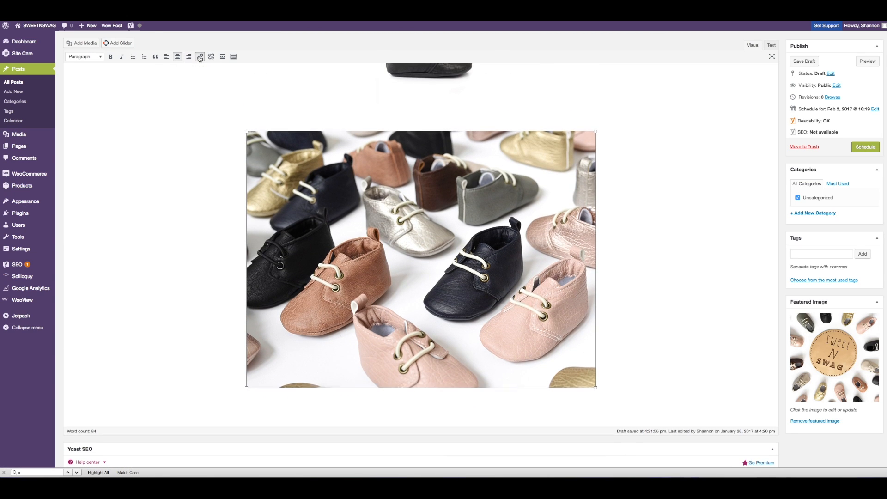
click(200, 57)
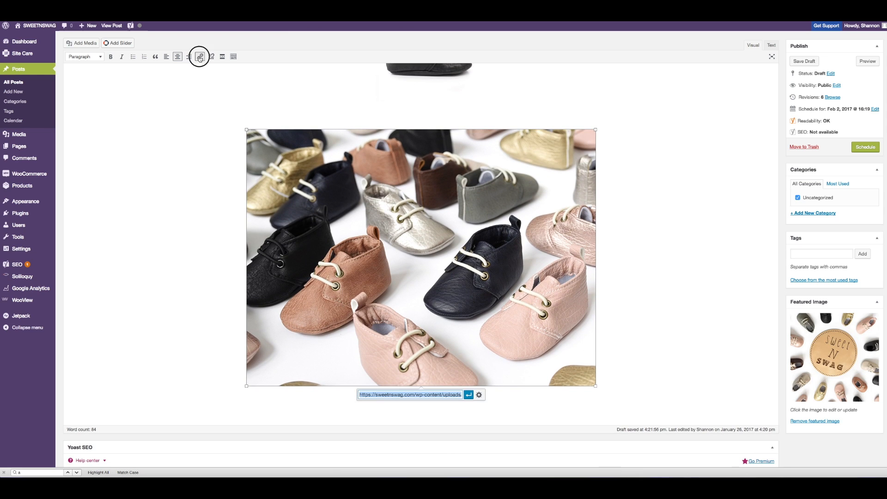
click(426, 395)
scroll(428, 394, down, 1)
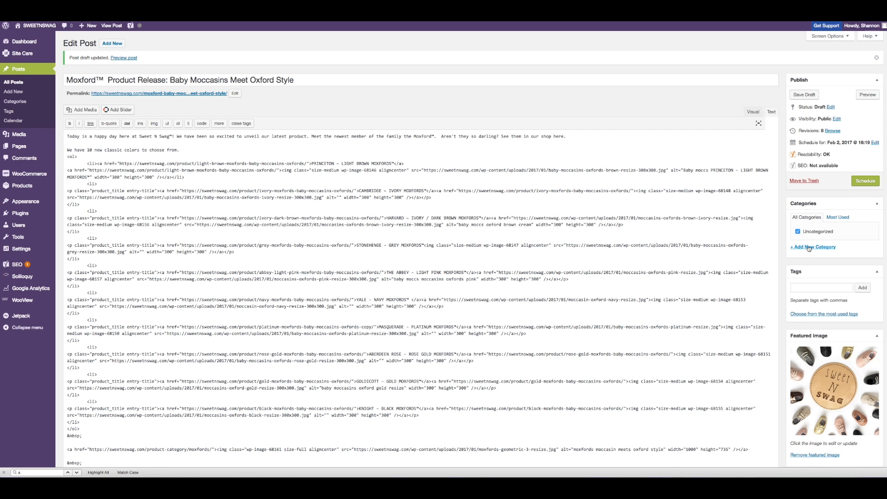
Step: Add the new categories Moxford™, Product Launch and Announcements to the post
click(810, 247)
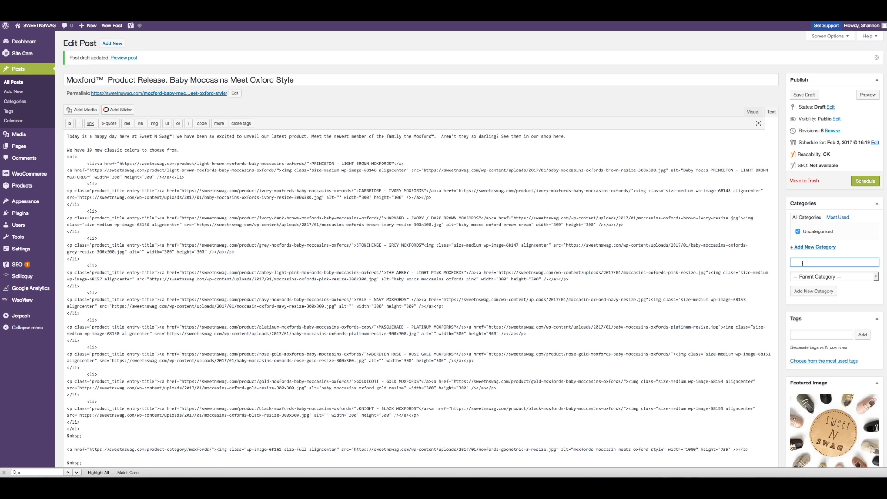
text(Moxford™)
click(822, 292)
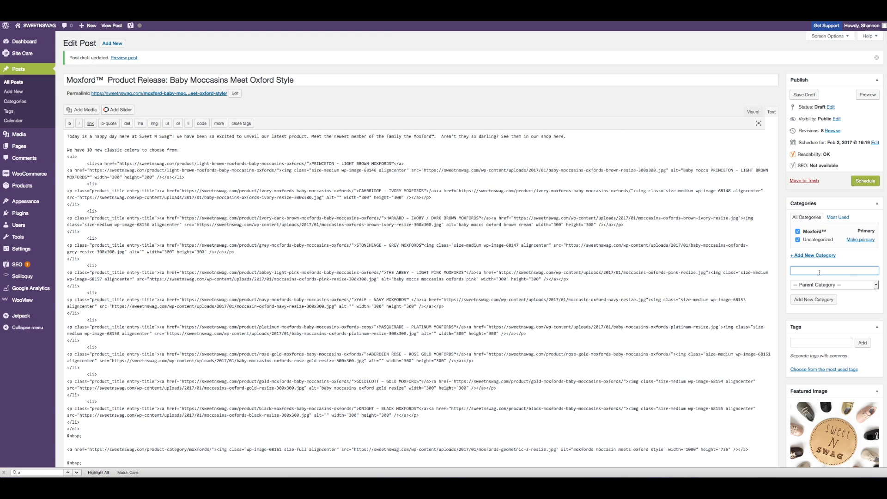
text(Product Launche)
click(831, 300)
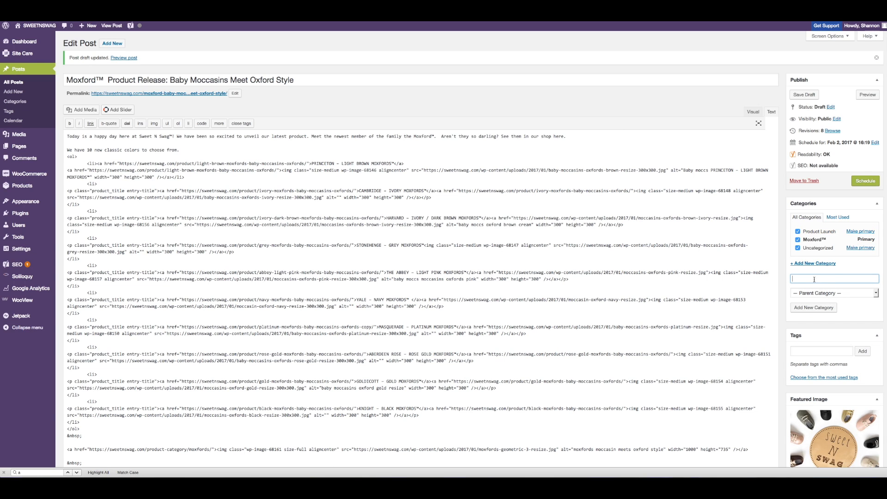
text(Announcements)
click(814, 307)
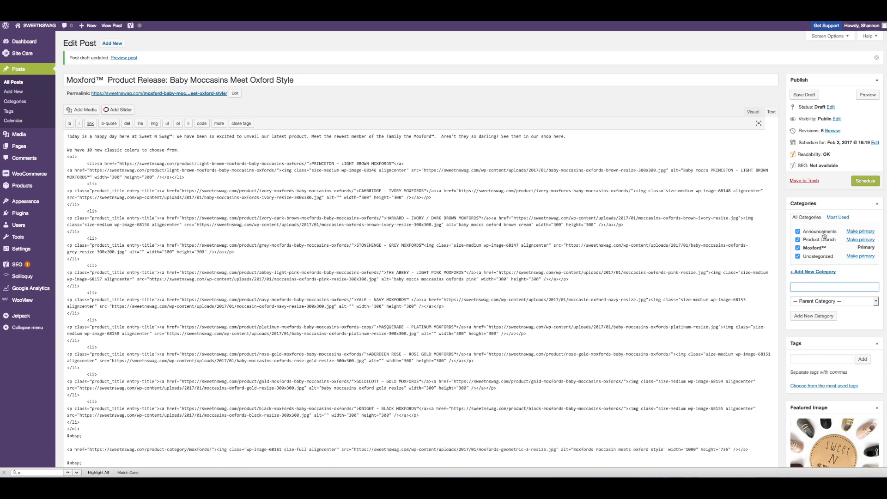
Step: Add the tags Moxford™ and Moccasin to the post
click(824, 358)
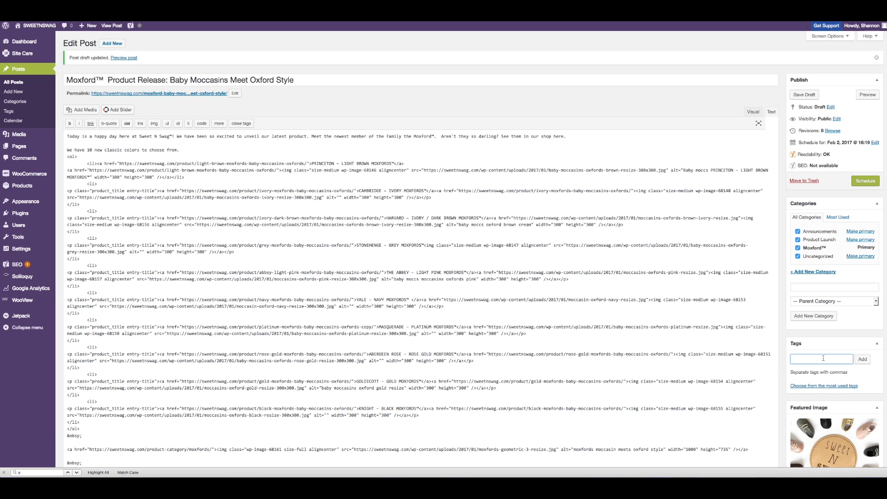
text(Moxford™)
click(862, 359)
text(Moccasin)
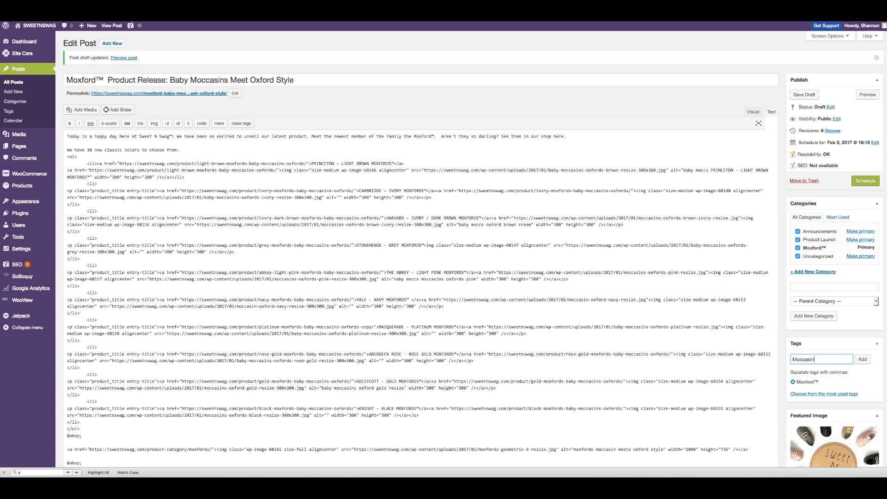
key(Return)
Step: Set the Yoast SEO focus keyword to Moxford™
scroll(250, 151, down, 15)
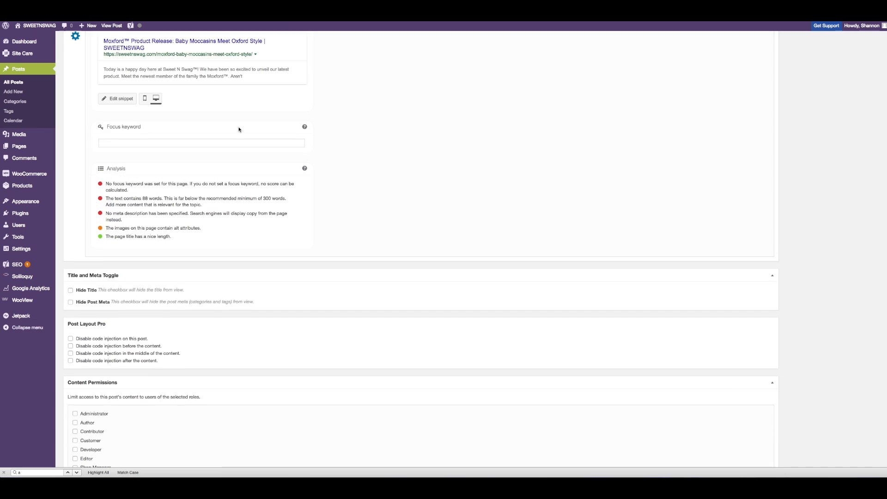
scroll(239, 130, up, 3)
click(150, 213)
text(Moxford)
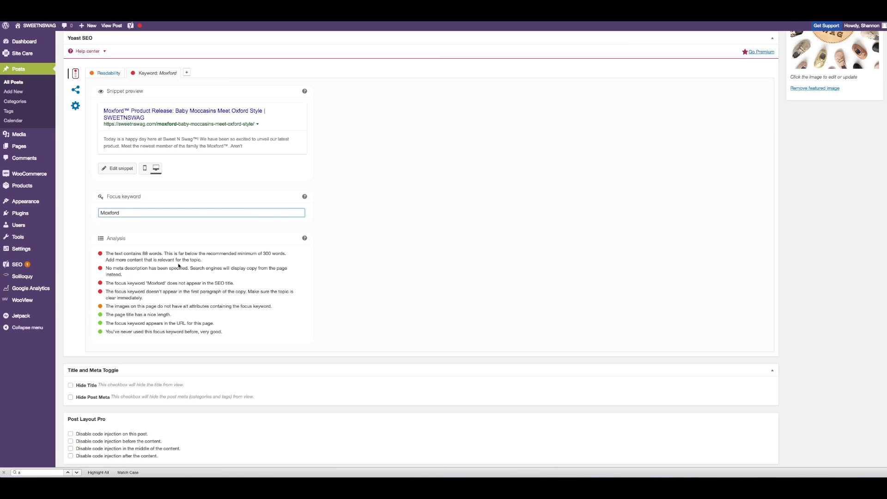
scroll(147, 263, up, 15)
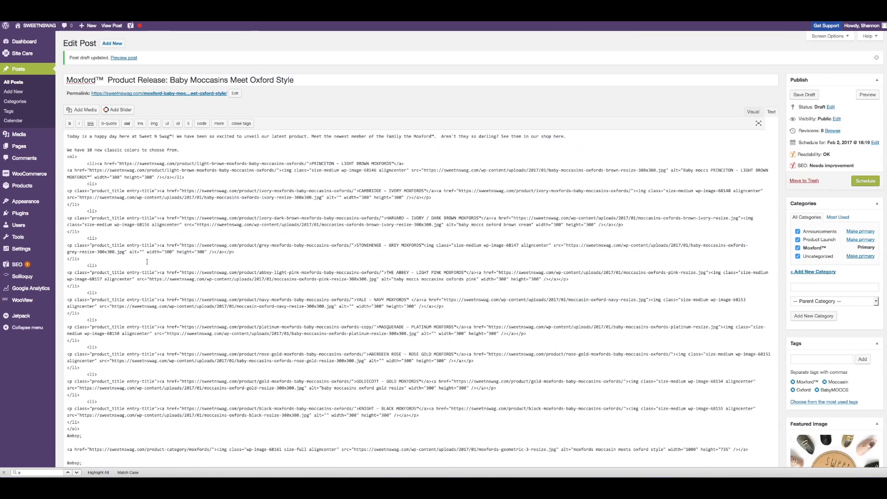
scroll(147, 262, down, 20)
scroll(148, 263, up, 8)
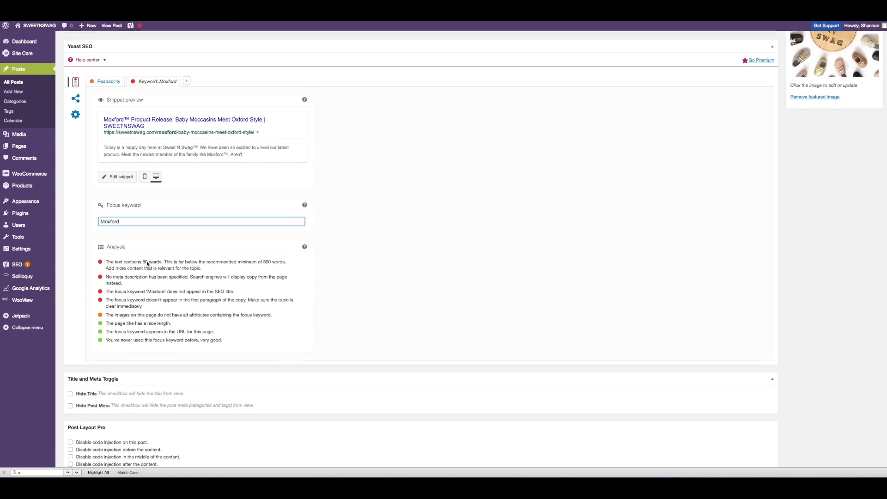
text(Moxford)
drag(141, 262, 93, 262)
text(Moxford)
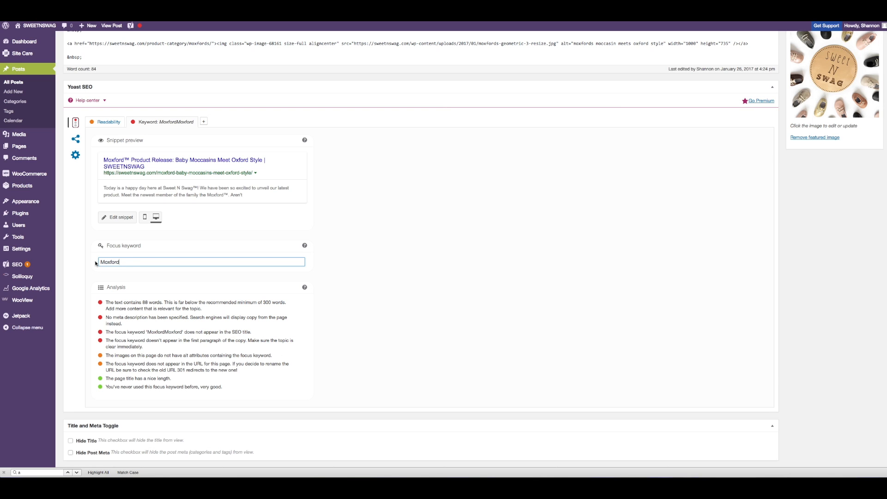
text(™)
click(179, 278)
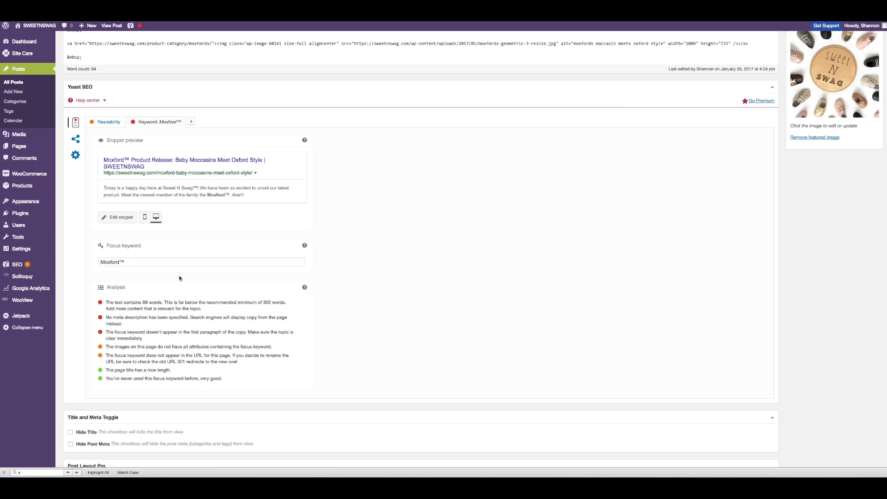
scroll(179, 278, down, 1)
click(147, 260)
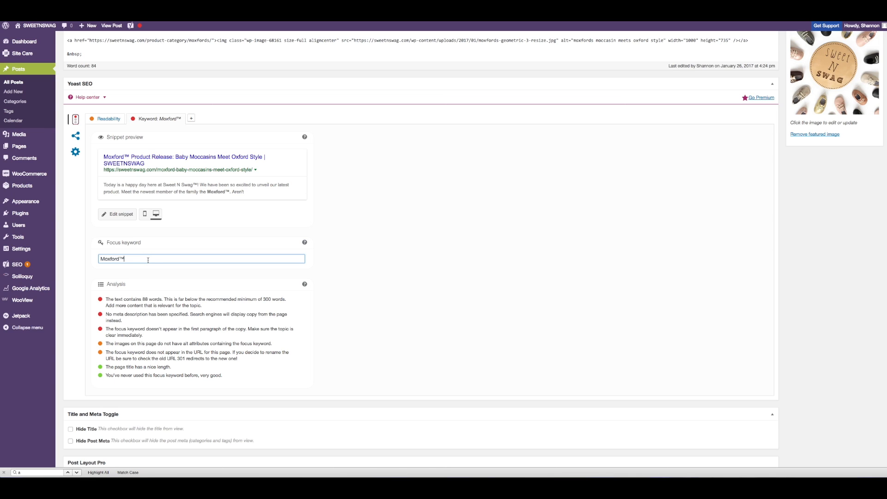
Step: Open the Yoast snippet editor and paste the meta description "Moxford™ Product Release! Come see the new trademarked baby moccasin that meets Oxford style. Baby shoes that stay on babies feet."
click(123, 216)
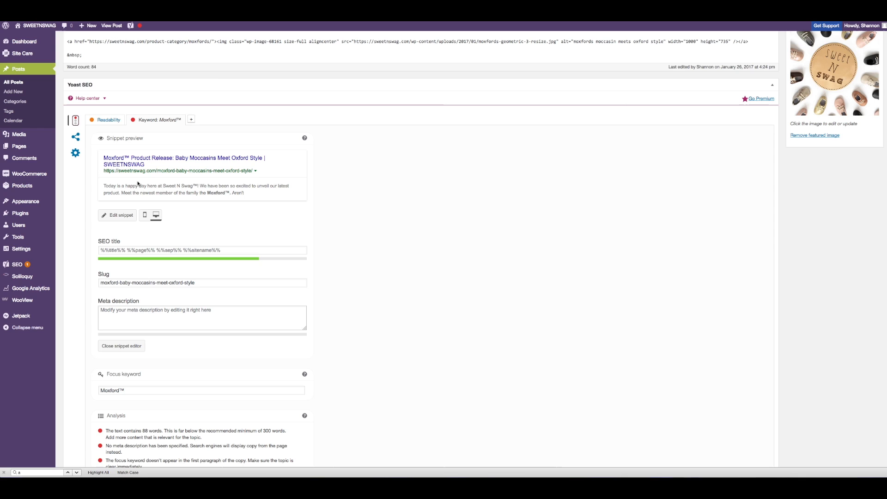
click(127, 217)
scroll(127, 218, down, 1)
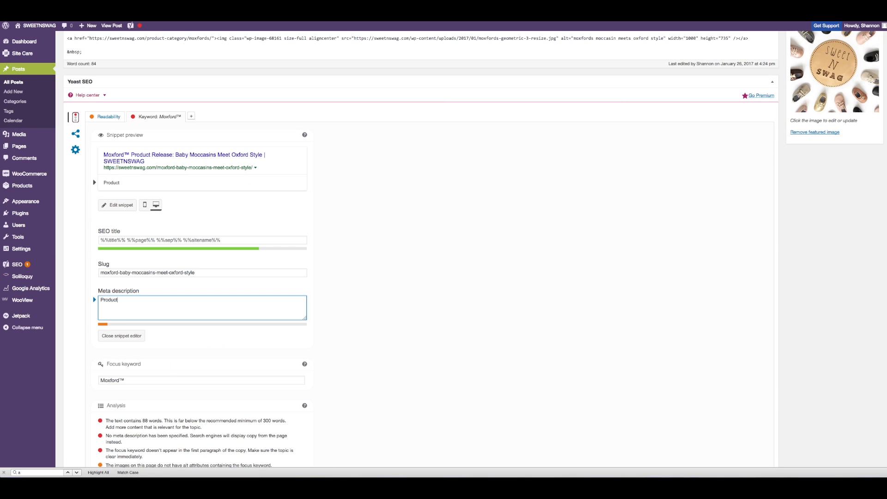
text(L)
key(BackSpace)
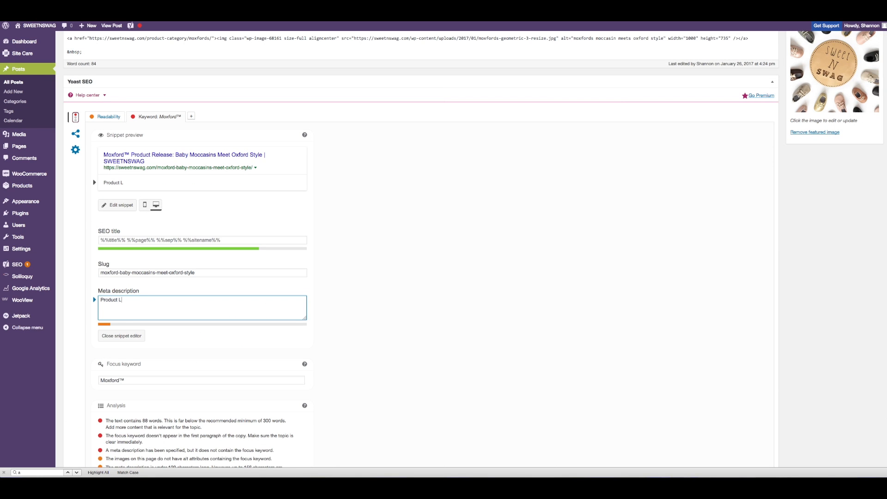
text(release.)
key(ctrl+a)
text(Moxford™ Product Release! Come see the new trademarked baby moccasin that meets Oxford style. Baby shoes that stay on babies feet.)
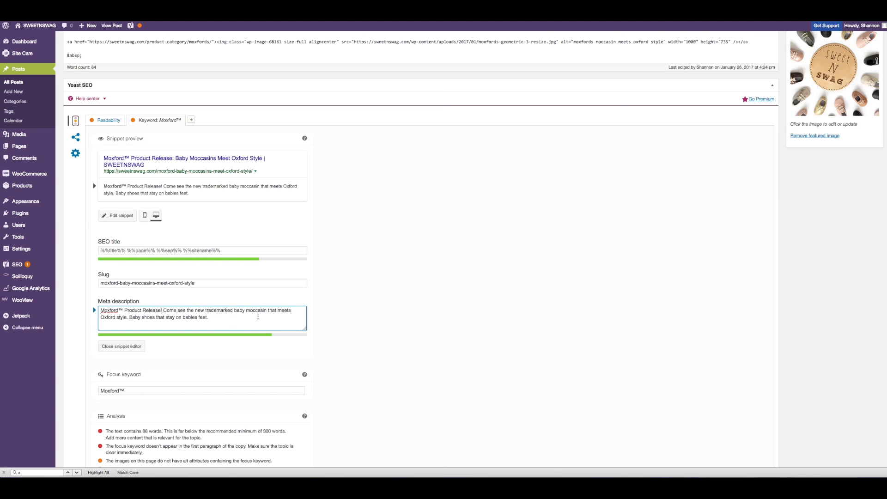
Step: Insert "Introducing Moxford™." at the start of the post's first paragraph in the text editor
scroll(192, 318, down, 1)
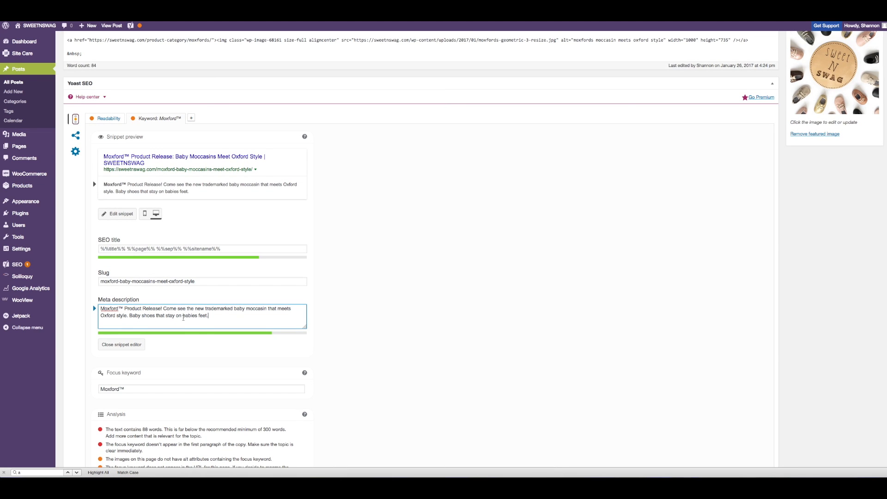
scroll(206, 319, down, 3)
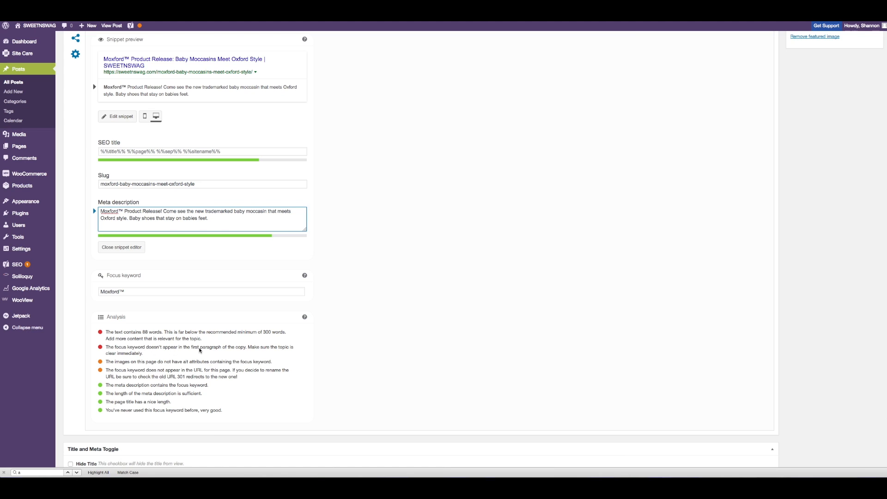
scroll(199, 256, up, 6)
scroll(200, 256, up, 5)
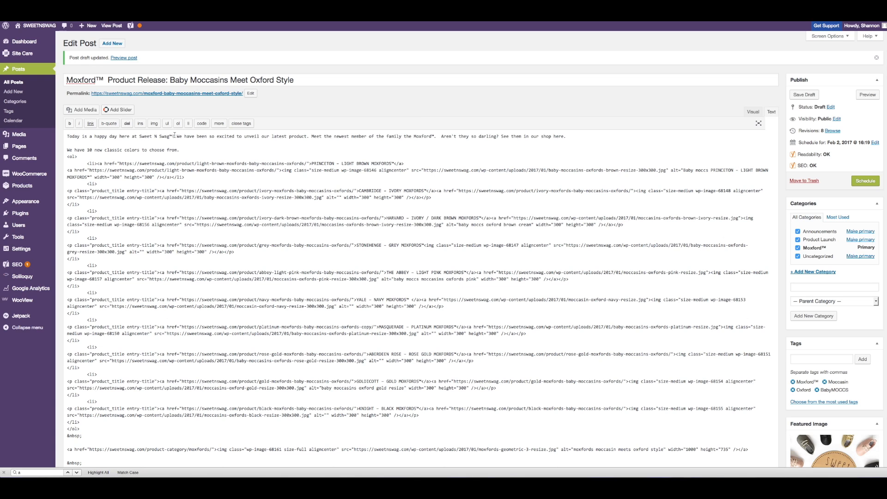
click(67, 135)
text(Introducing )
text(Moxford)
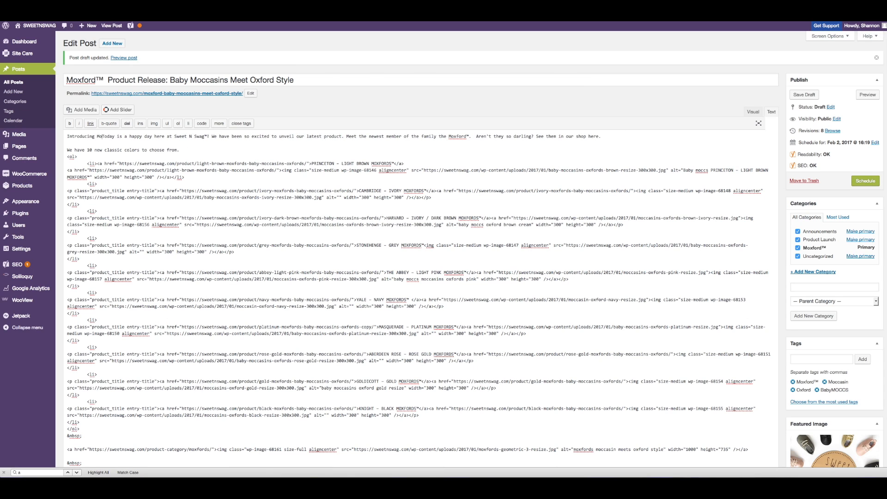
text(™.)
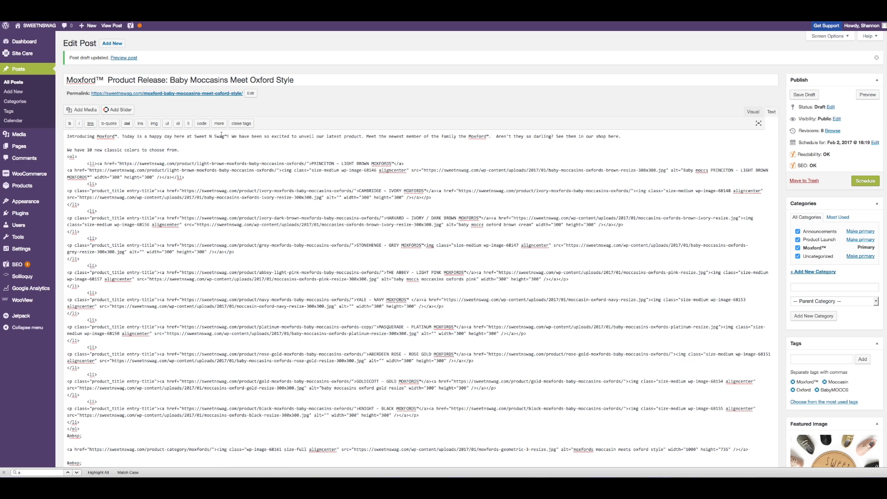
Step: Switch to the visual editor and break "Introducing Moxford™." into its own paragraph
click(753, 111)
scroll(420, 181, down, 2)
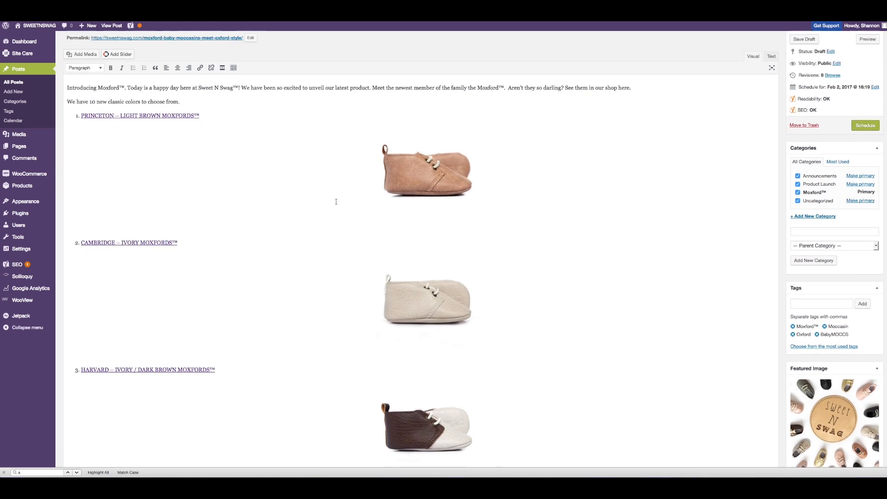
click(128, 113)
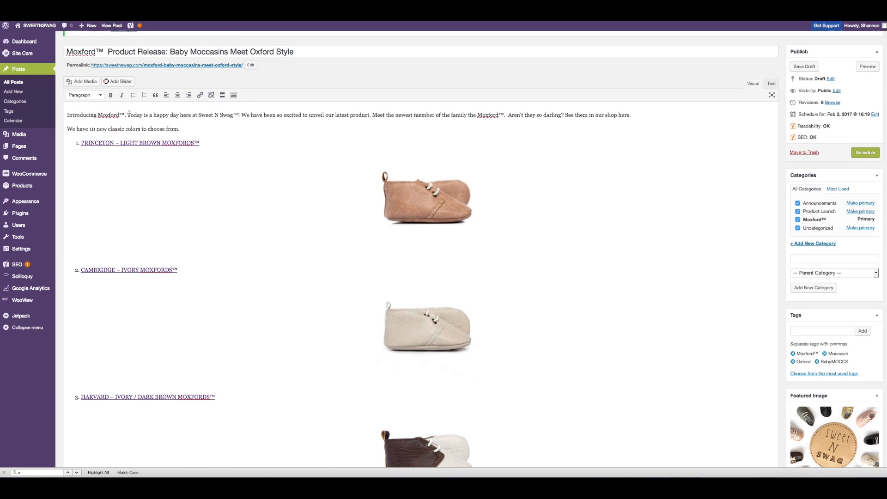
key(Return)
Step: Review the updated Yoast SEO analysis and the focus keyword below the post
scroll(187, 131, down, 5)
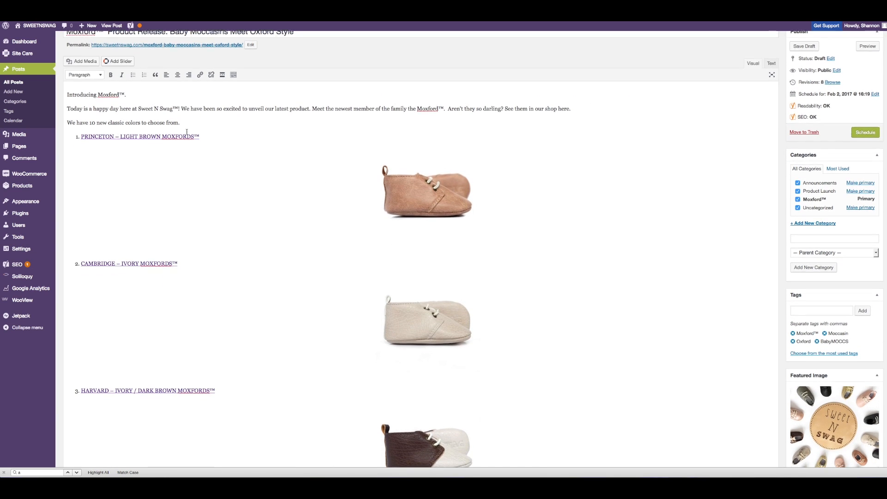
scroll(187, 132, down, 20)
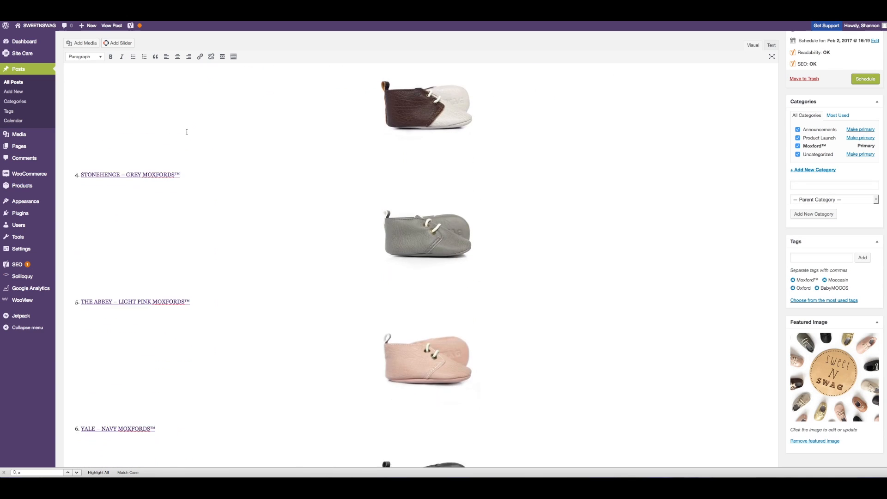
scroll(187, 131, down, 6)
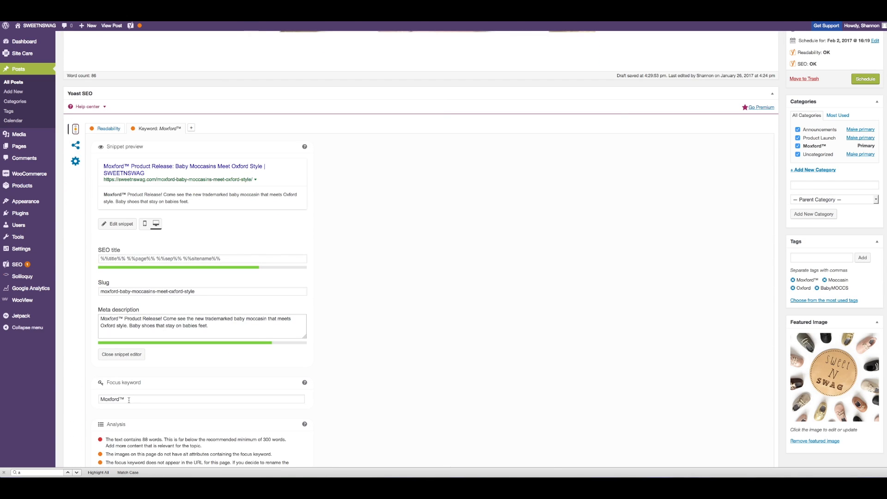
scroll(148, 381, down, 2)
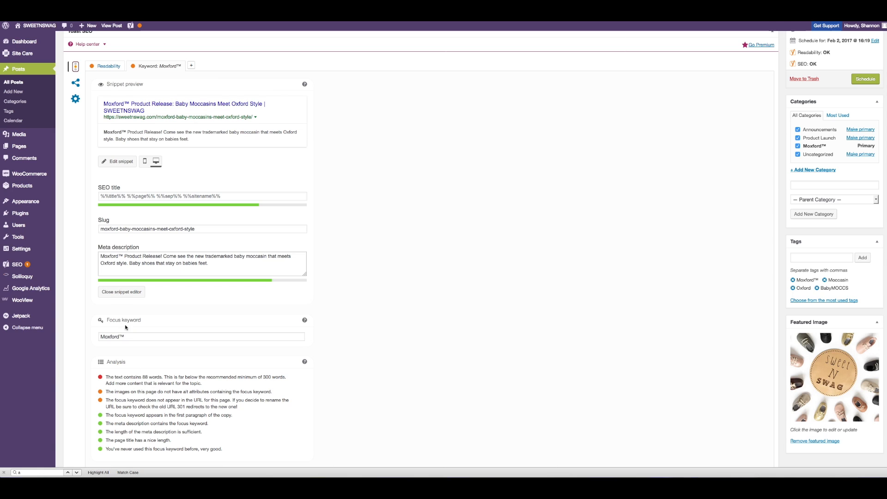
drag(129, 335, 98, 336)
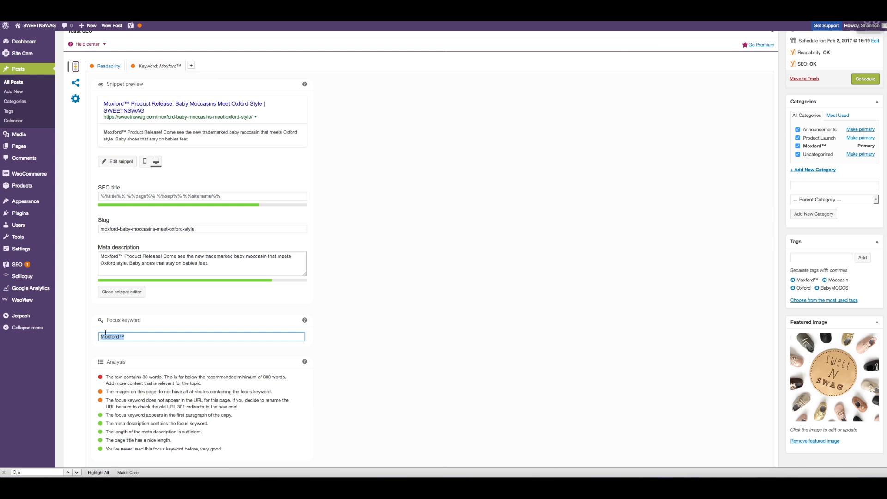
scroll(139, 213, up, 15)
scroll(138, 213, up, 10)
Step: Open the post from the Posts Calendar to check its scheduled date and status without saving changes
click(13, 120)
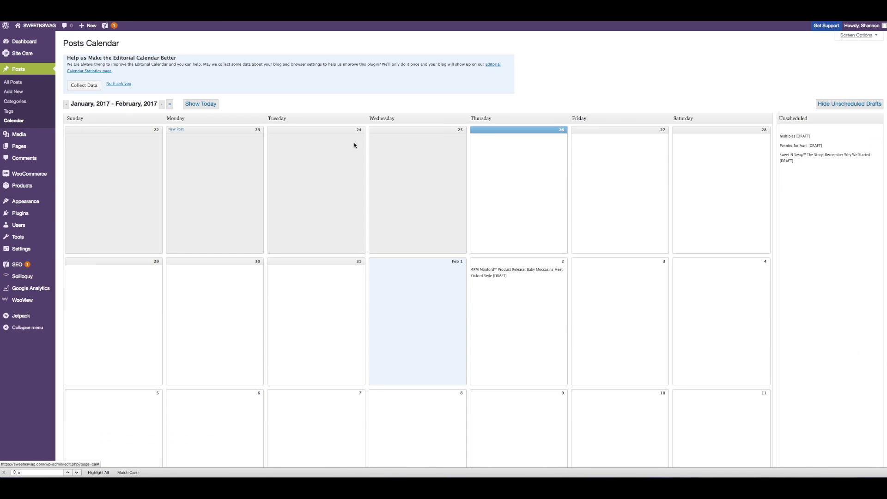
mouse_move(501, 276)
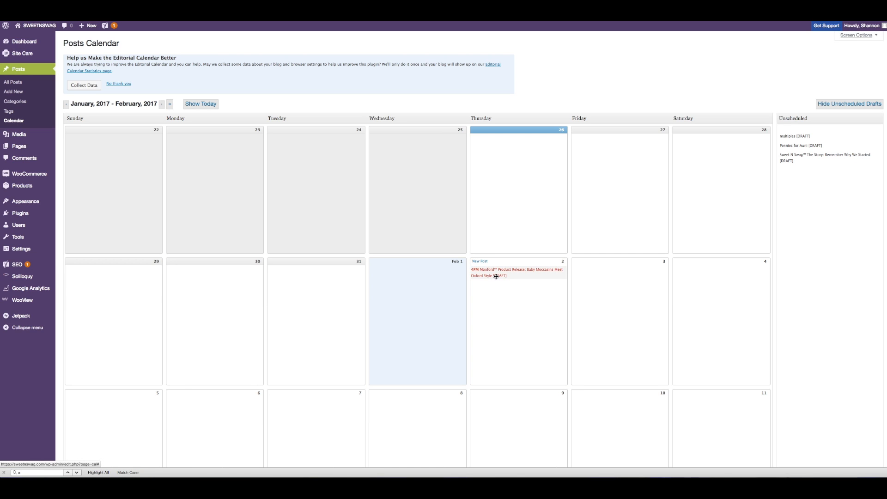
scroll(490, 283, down, 1)
scroll(490, 284, down, 1)
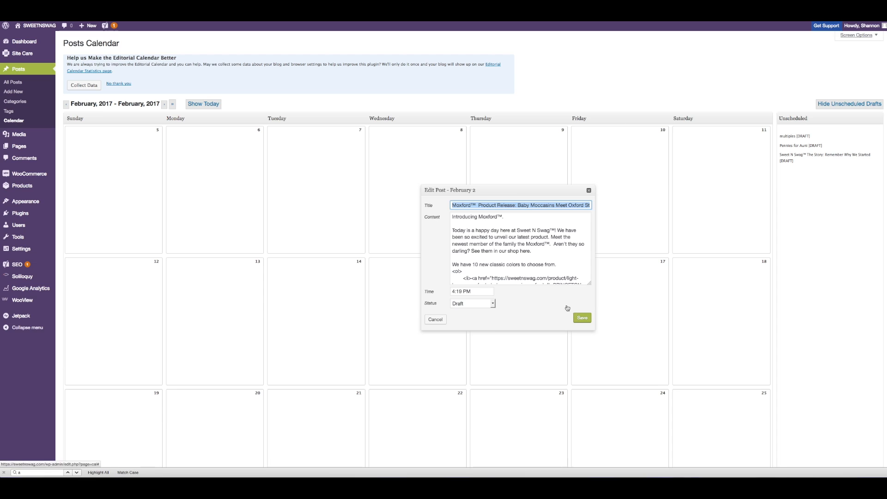
click(493, 304)
click(493, 305)
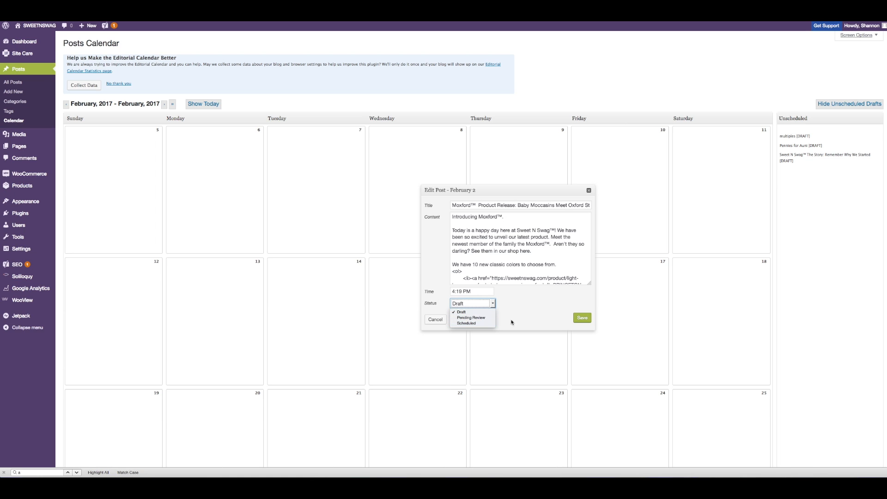
click(531, 312)
click(589, 190)
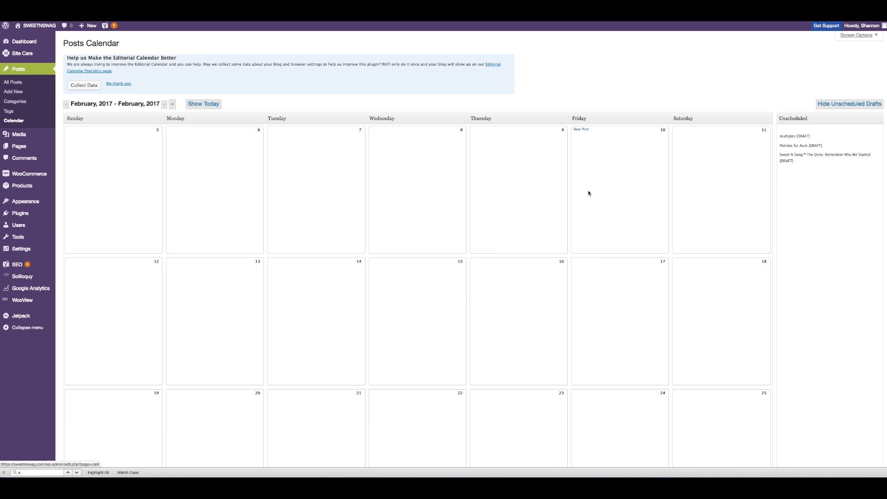
Step: Preview the post and scroll through the whole page from the featured image to the comments
scroll(589, 193, up, 13)
scroll(589, 193, up, 20)
scroll(589, 193, down, 2)
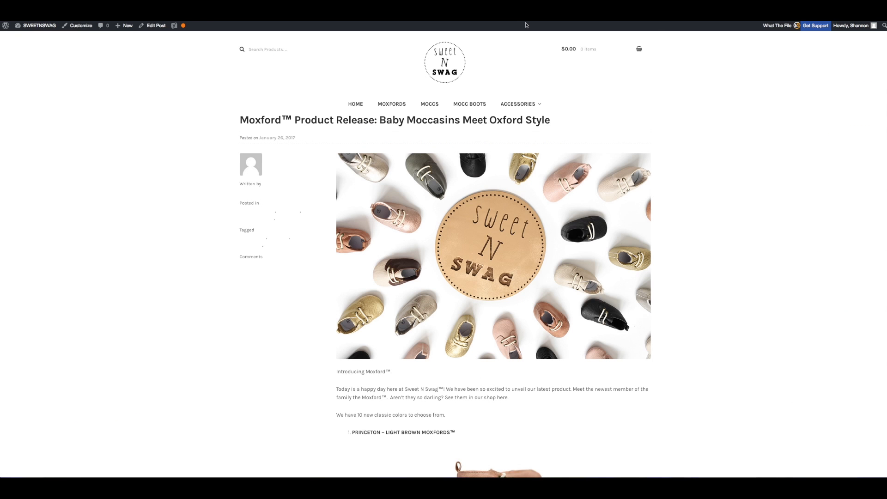
scroll(553, 48, down, 5)
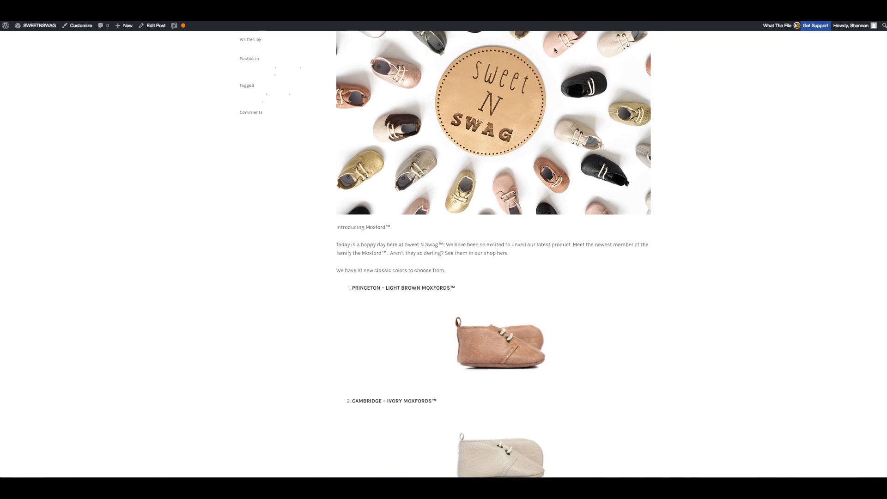
scroll(554, 48, down, 1)
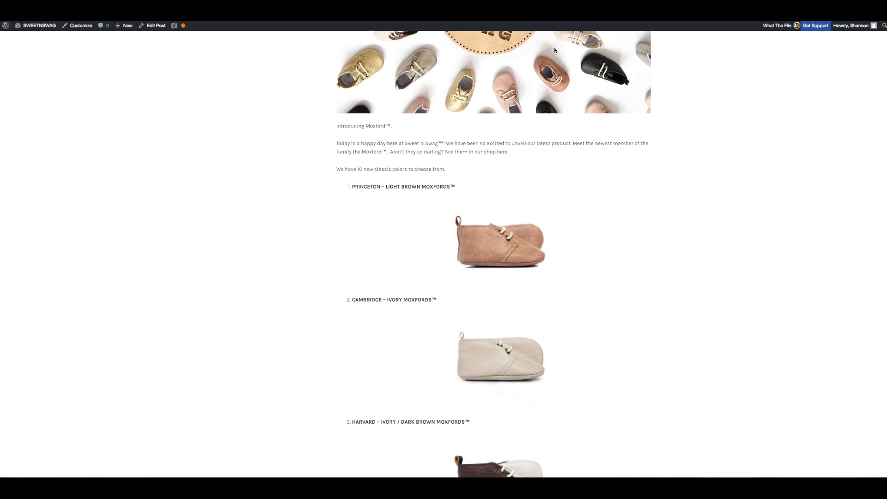
scroll(553, 47, down, 1)
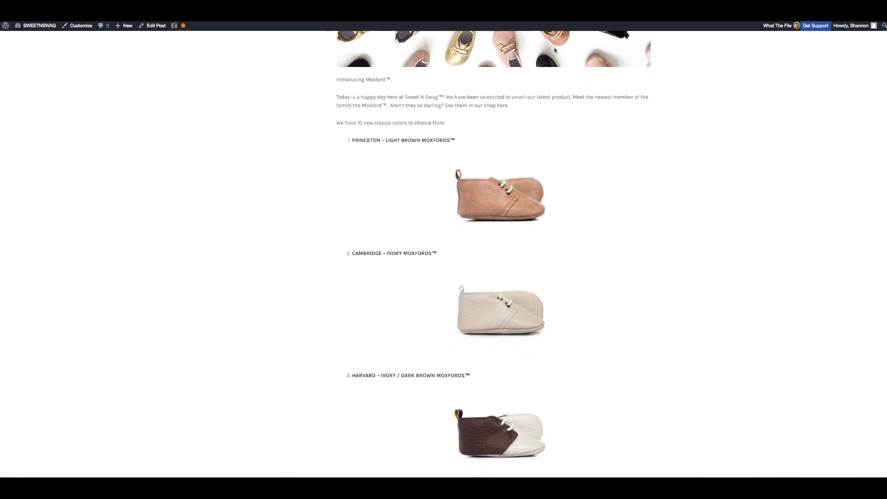
scroll(556, 50, down, 1)
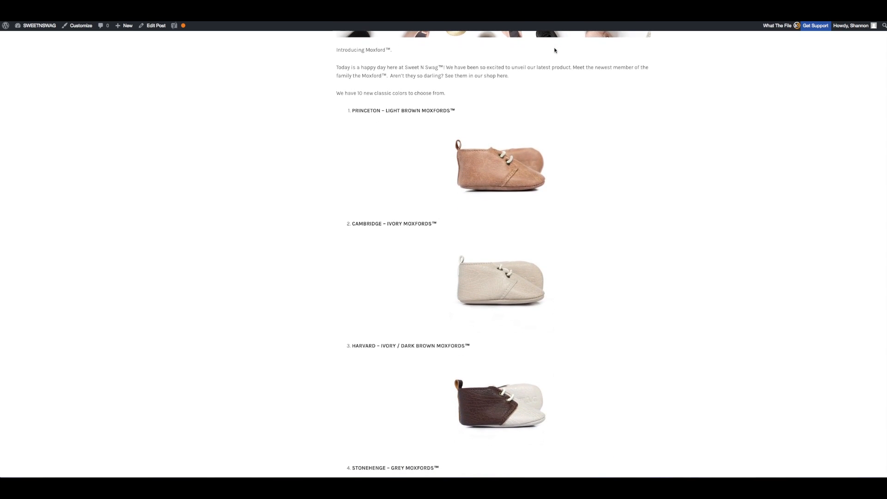
scroll(555, 50, down, 1)
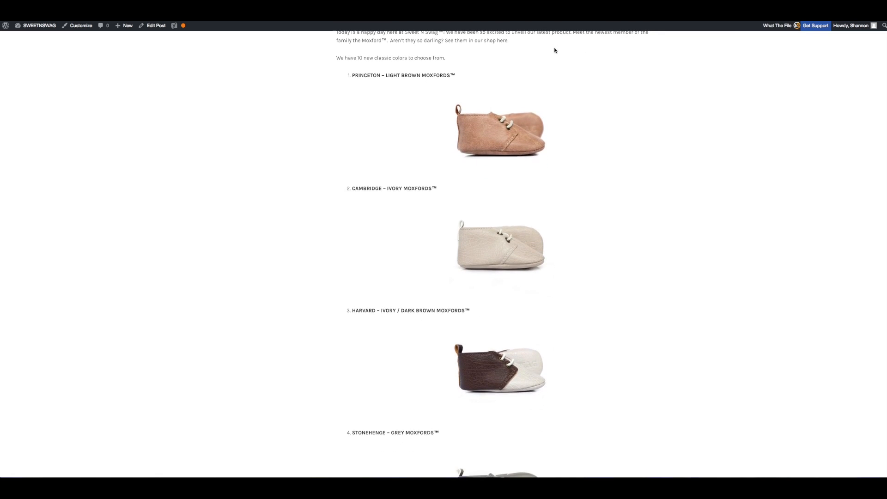
scroll(554, 50, down, 8)
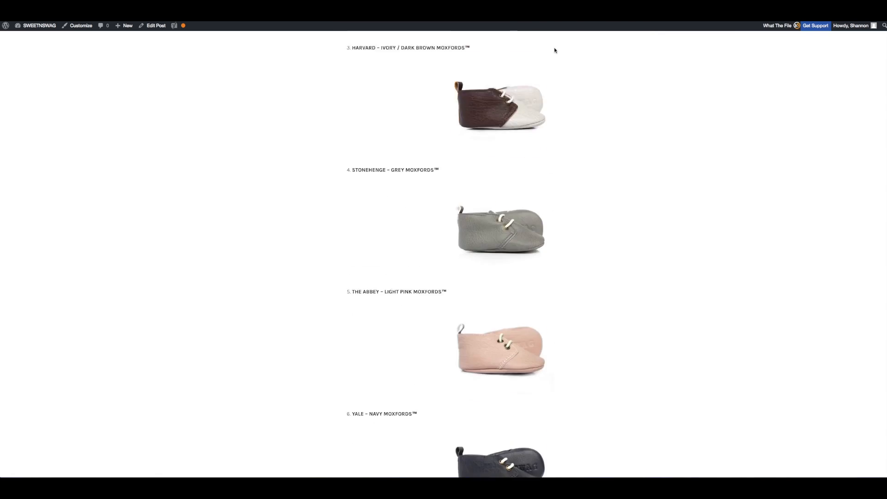
scroll(556, 50, down, 13)
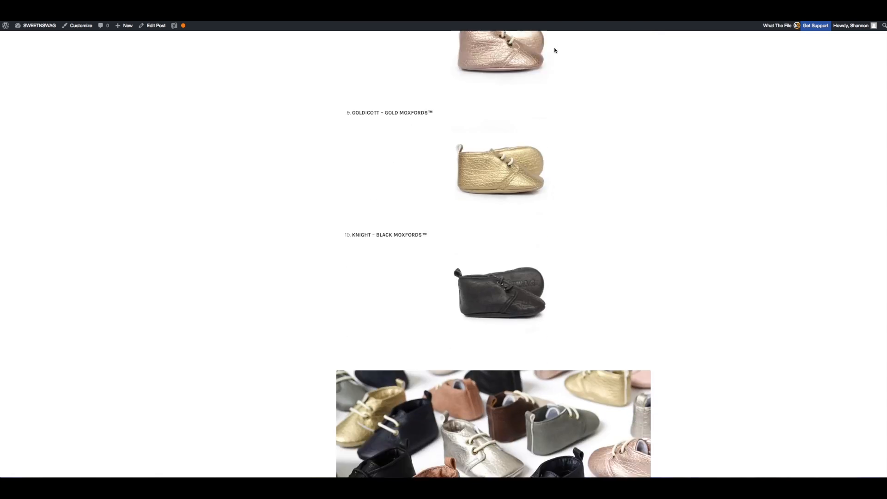
scroll(555, 50, down, 10)
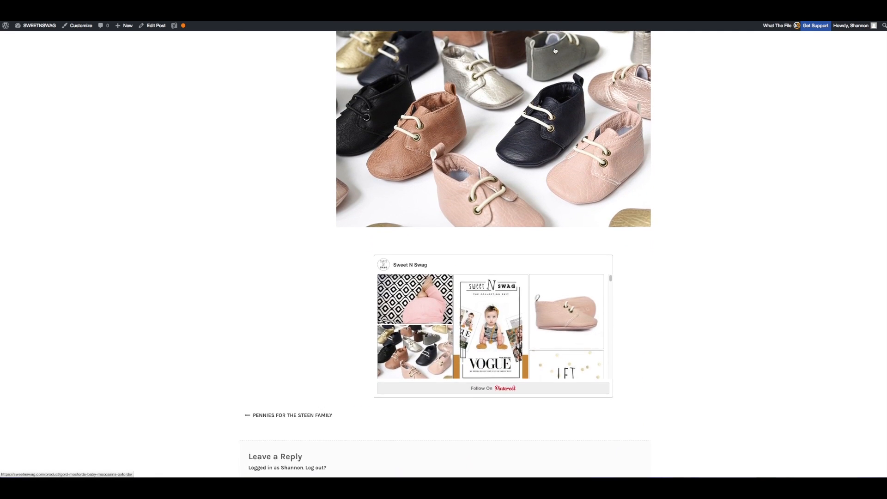
scroll(555, 50, up, 20)
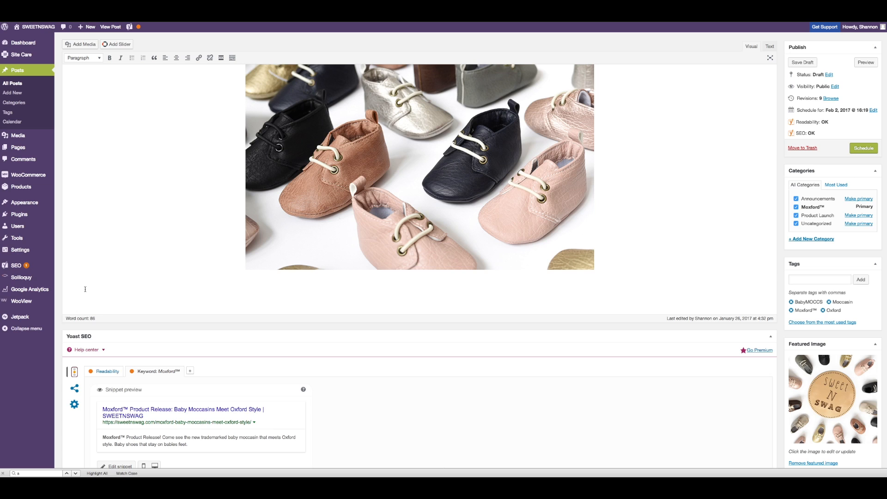
Step: Add the closing line "What do you guys think!? Which ones are your favorites?" below the final collage image
text(What do you guys think!? Which ones are your favor)
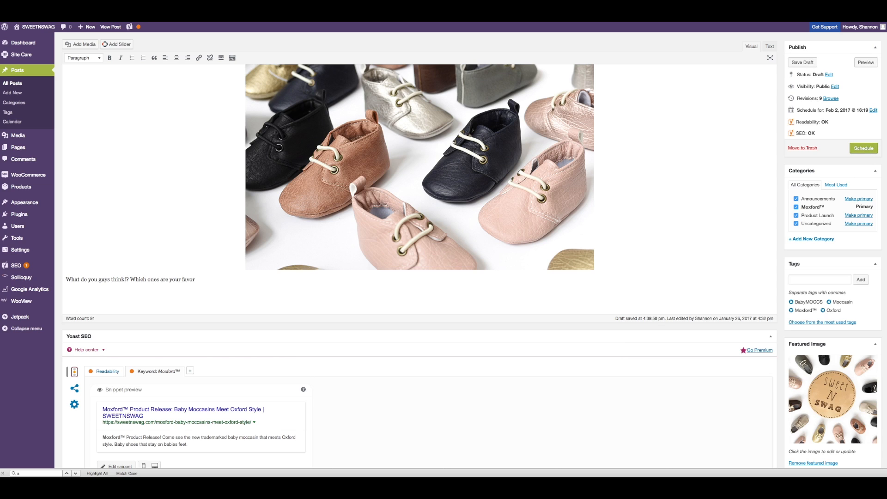
text(ire?)
scroll(170, 287, down, 1)
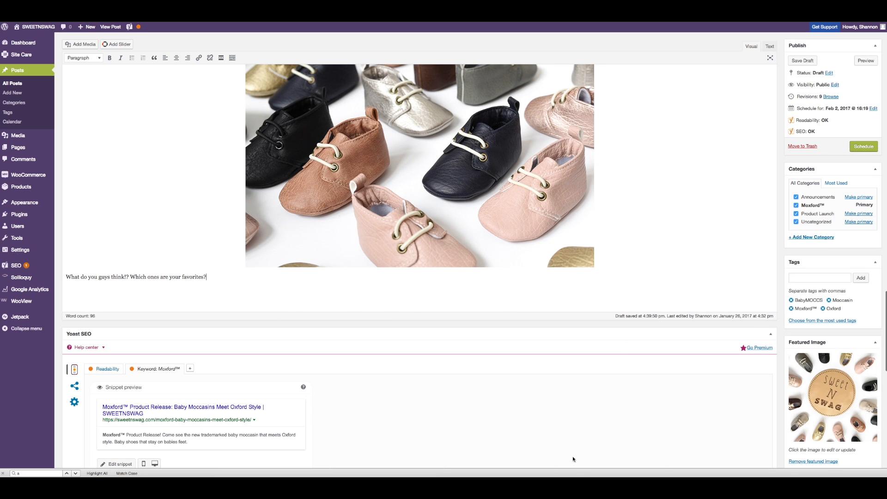
mouse_move(575, 477)
scroll(330, 390, down, 15)
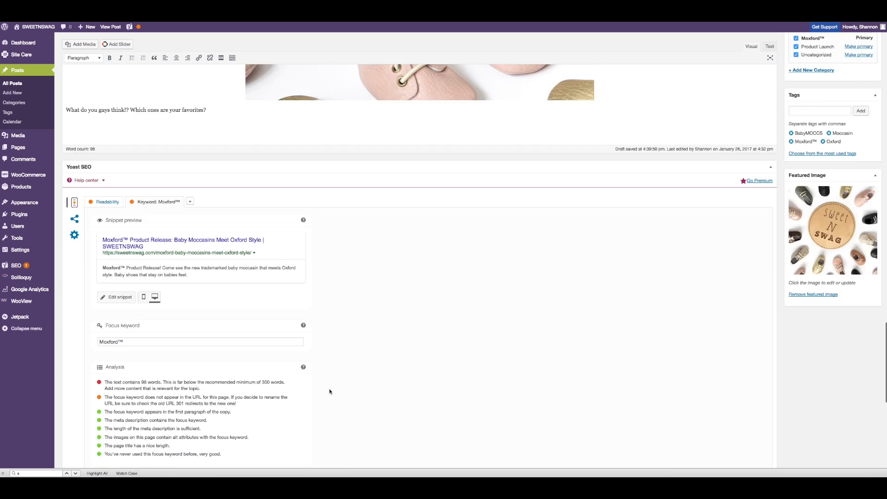